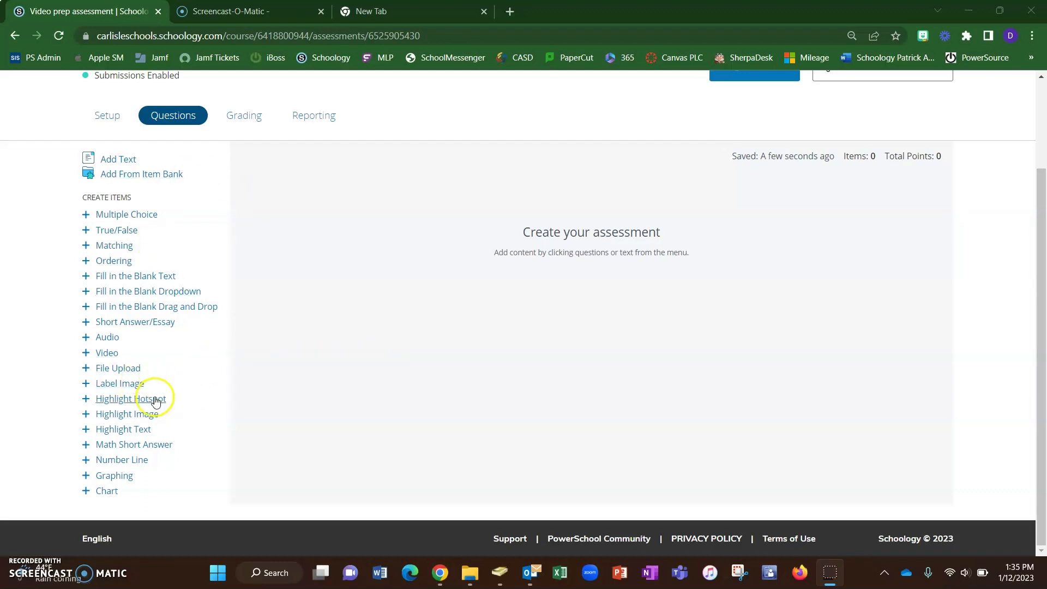
- Add a Label Image question and upload the image file coordinate plane.png
click(119, 384)
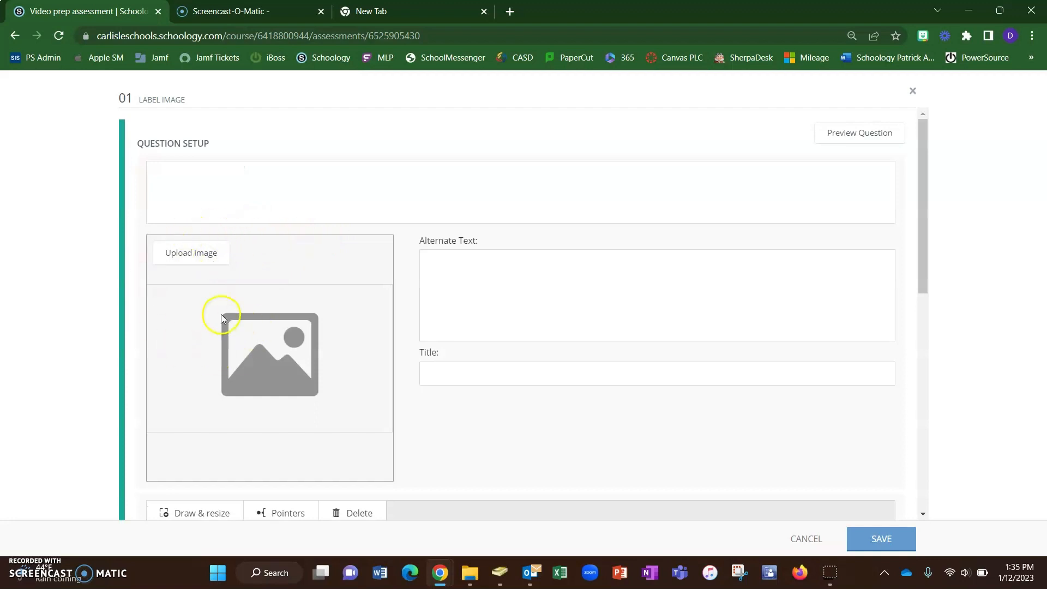
click(204, 256)
click(470, 298)
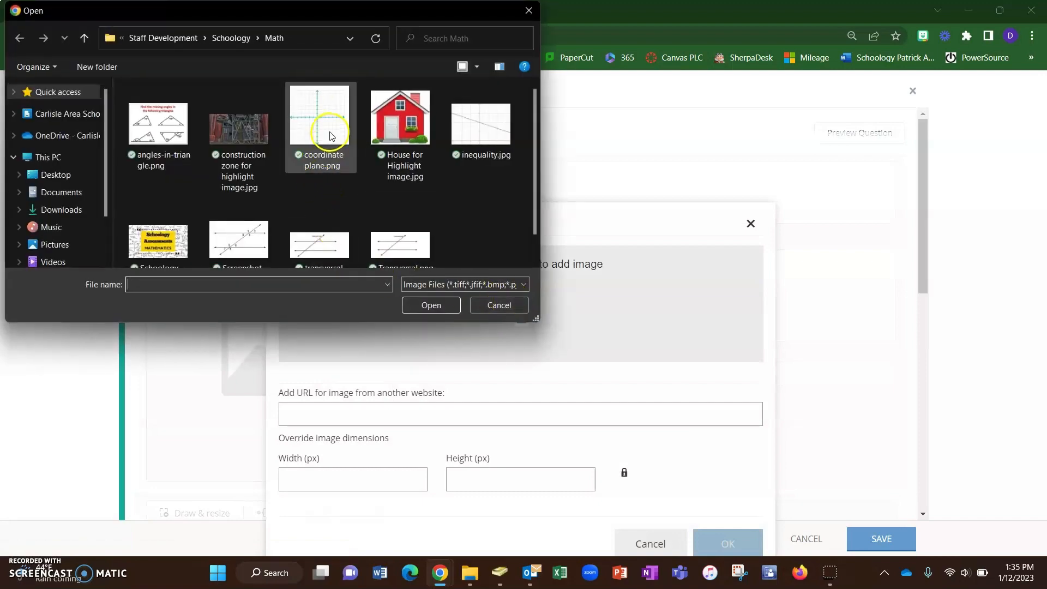
click(330, 136)
click(436, 306)
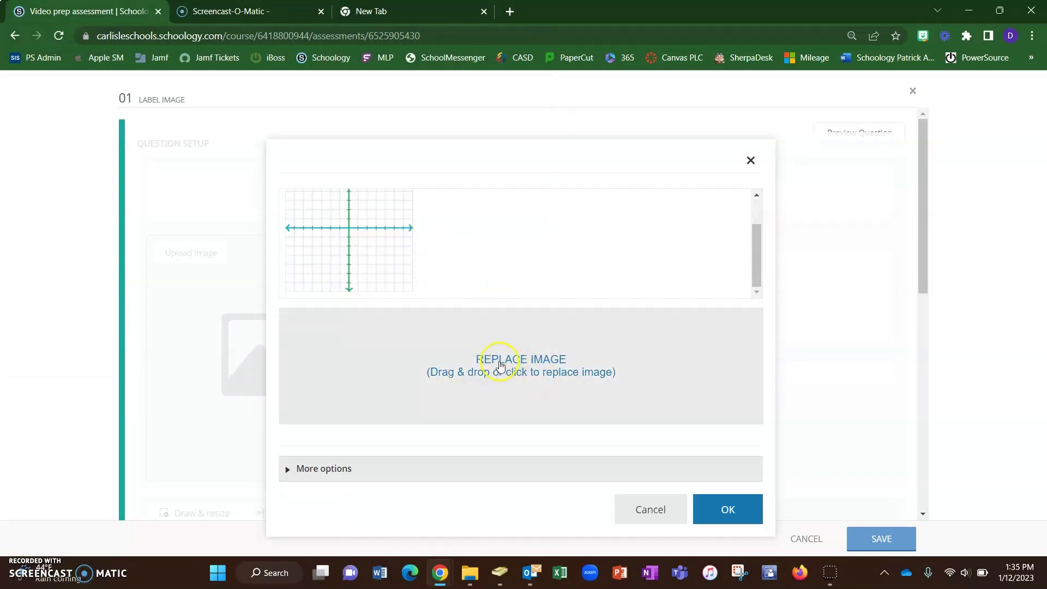
- Expand the image dialog's more options and confirm the uploaded image
click(287, 468)
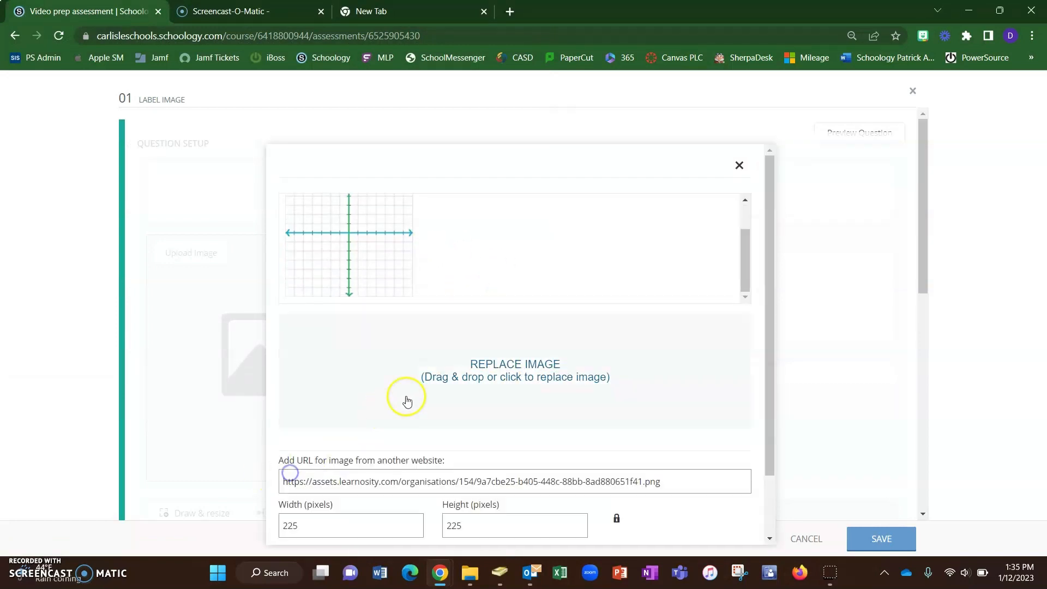
scroll(420, 398, down, 1)
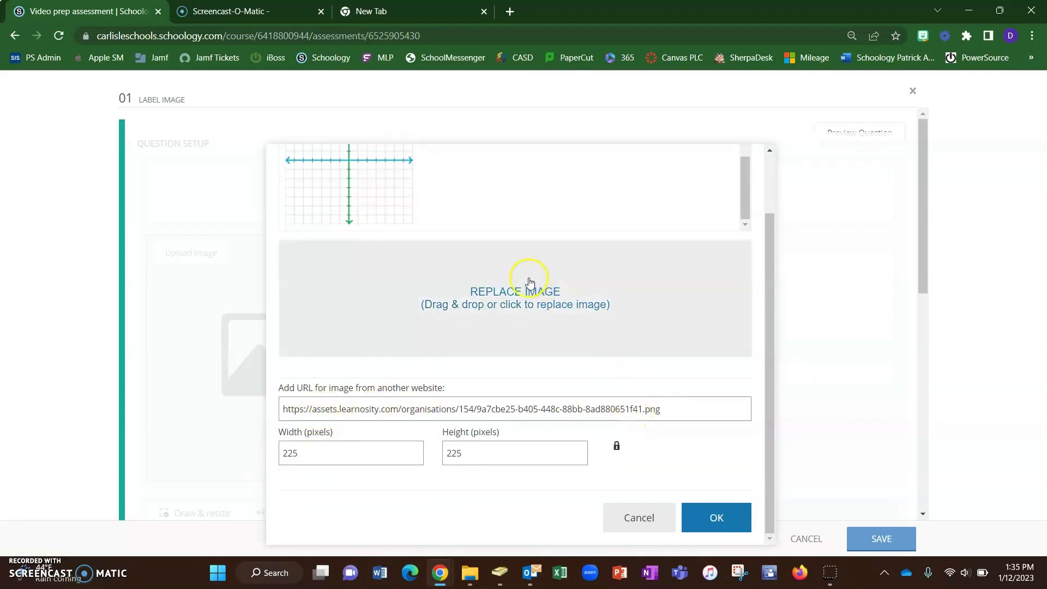
scroll(458, 294, up, 1)
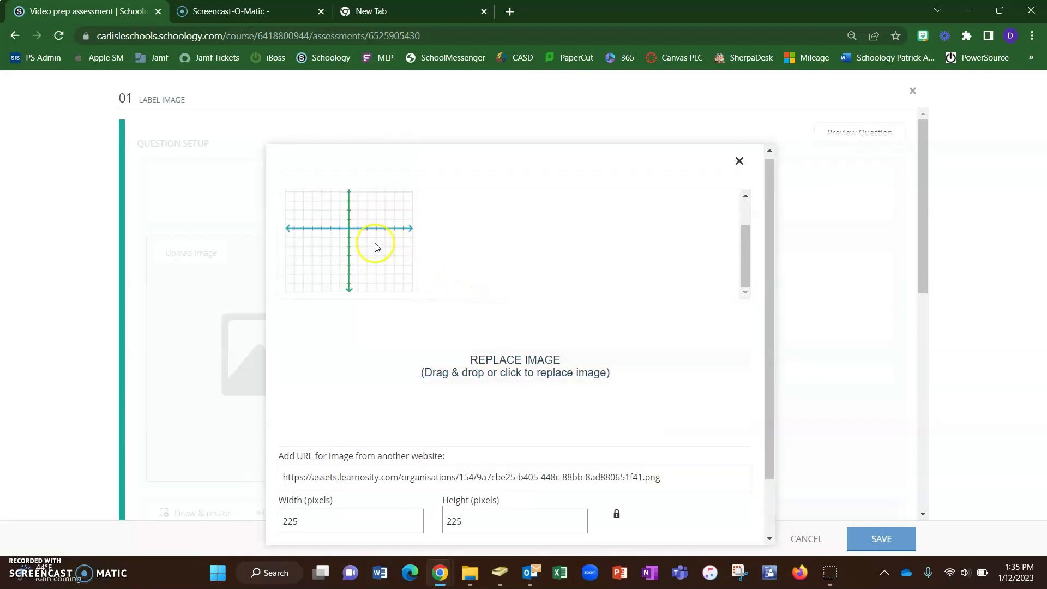
scroll(382, 245, down, 1)
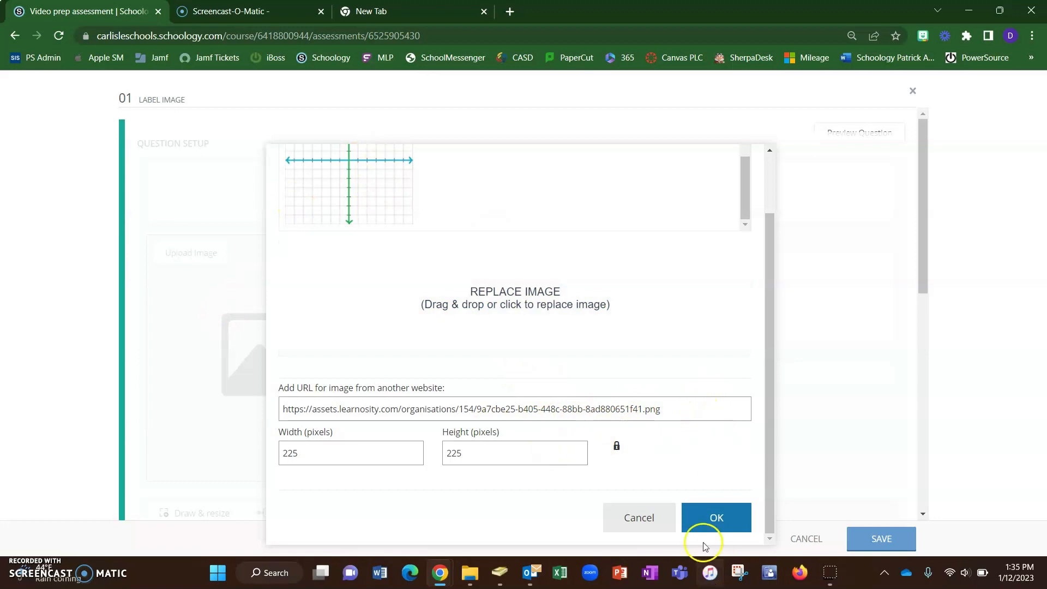
click(730, 523)
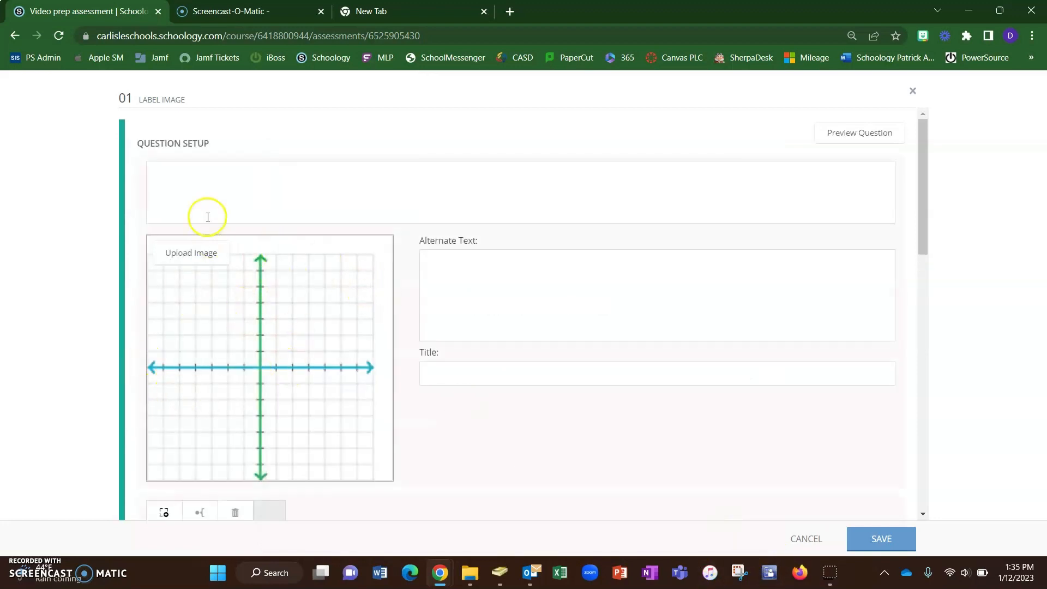
- Enter the question prompt "Label each part of the coordinate plane."
click(212, 174)
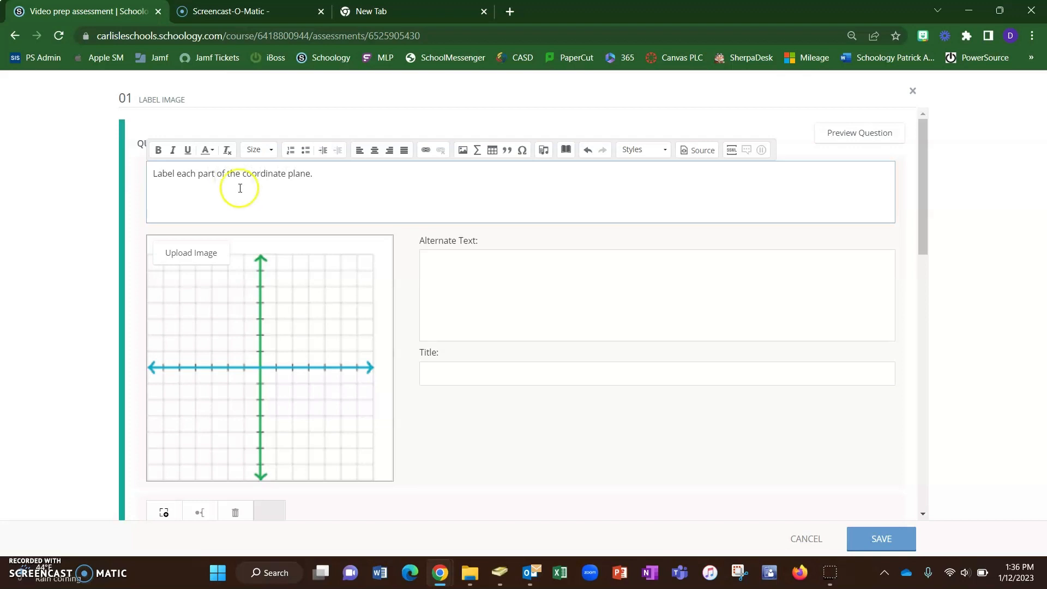
scroll(239, 188, down, 1)
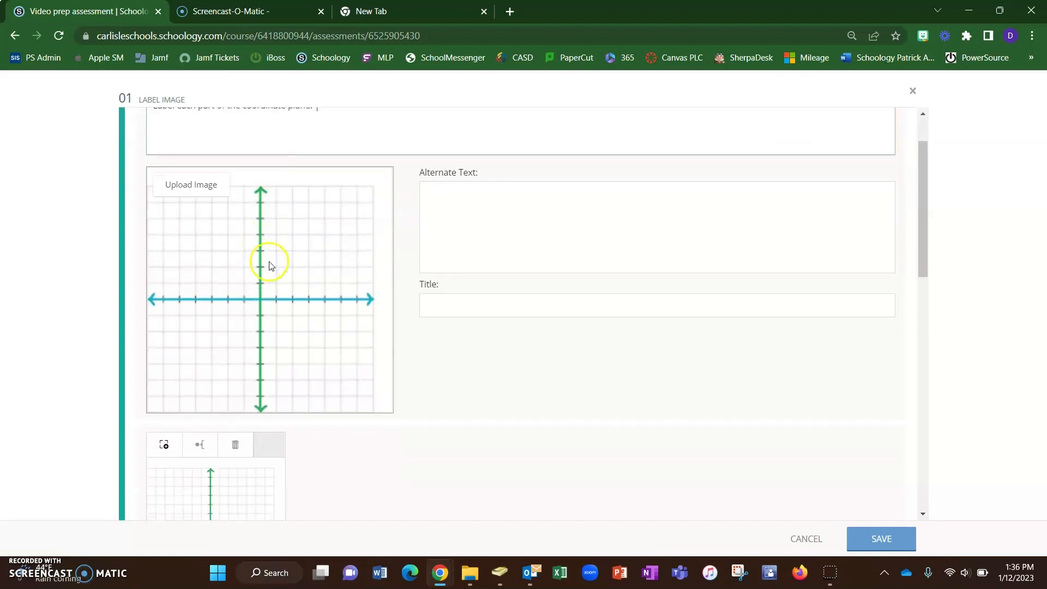
click(521, 217)
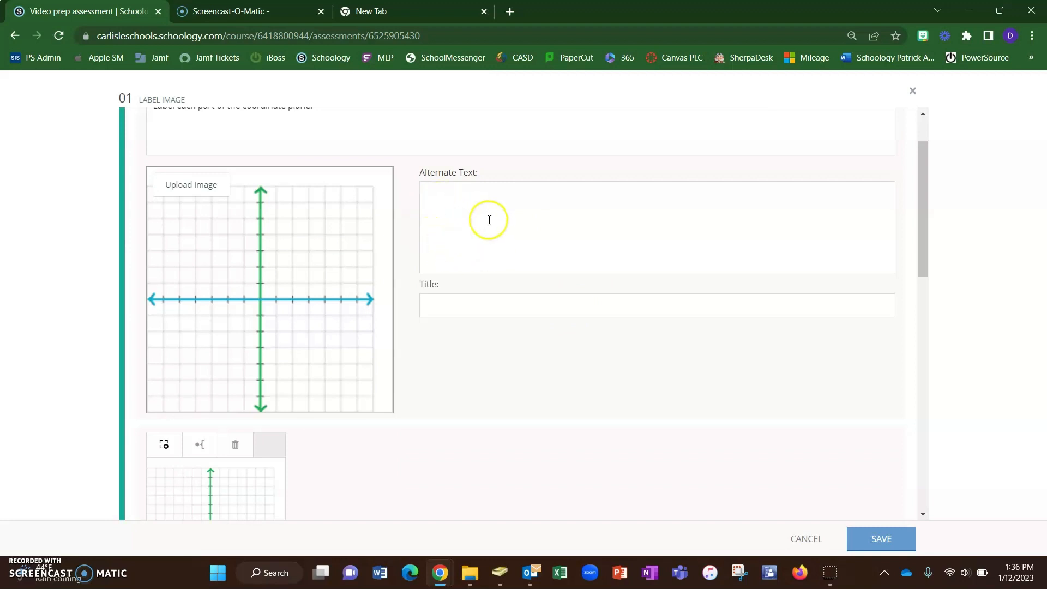
click(445, 299)
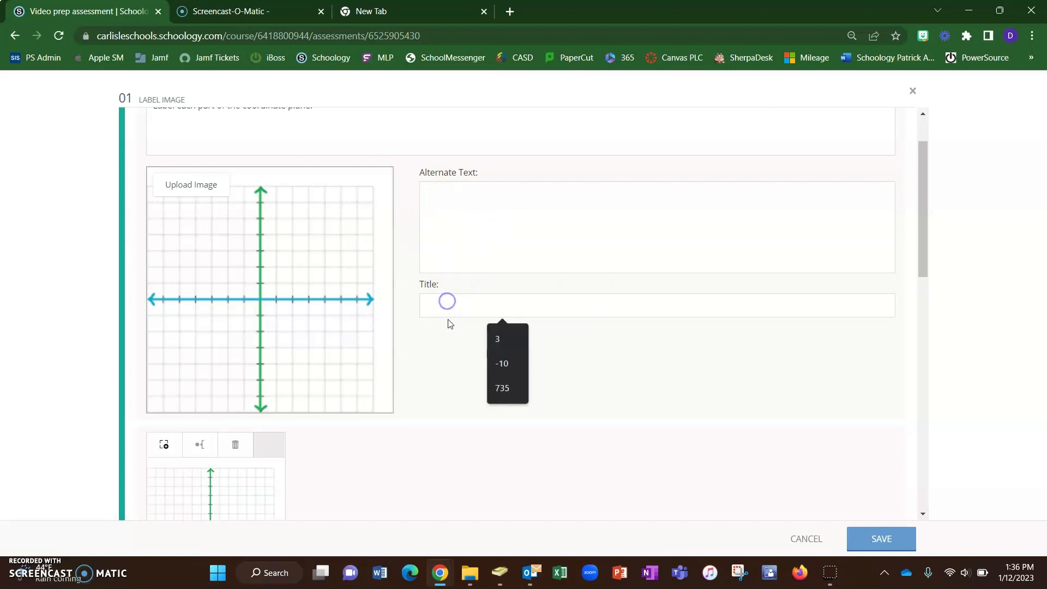
scroll(424, 355, down, 3)
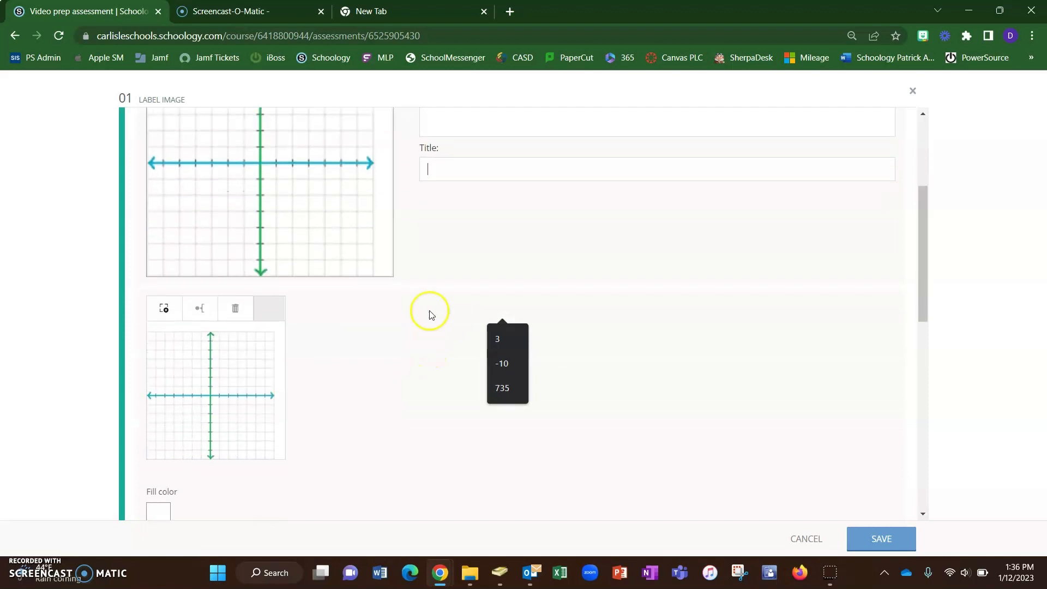
click(506, 223)
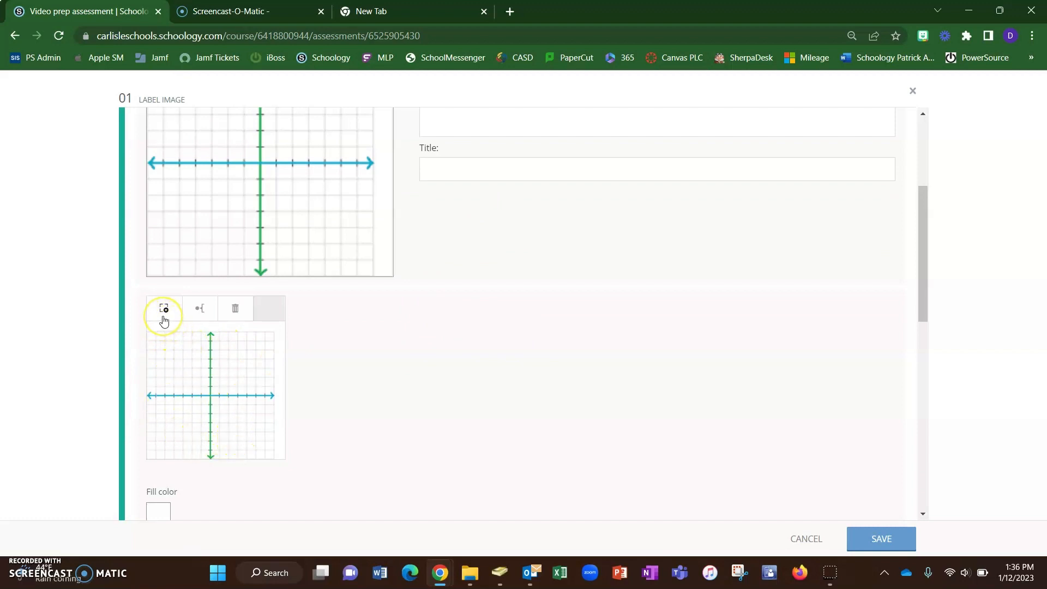
scroll(188, 272, up, 3)
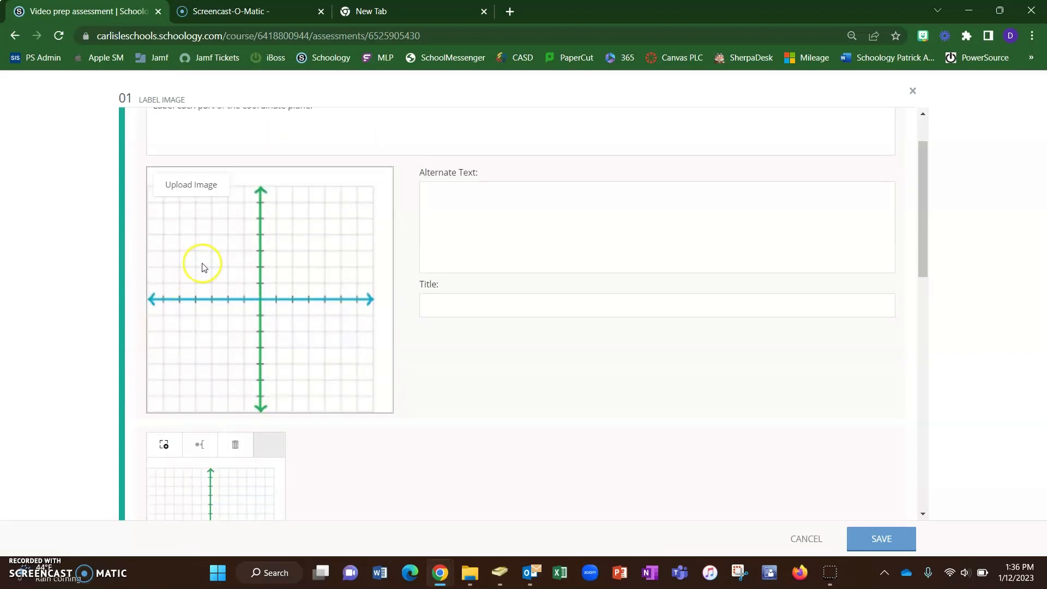
scroll(240, 283, down, 3)
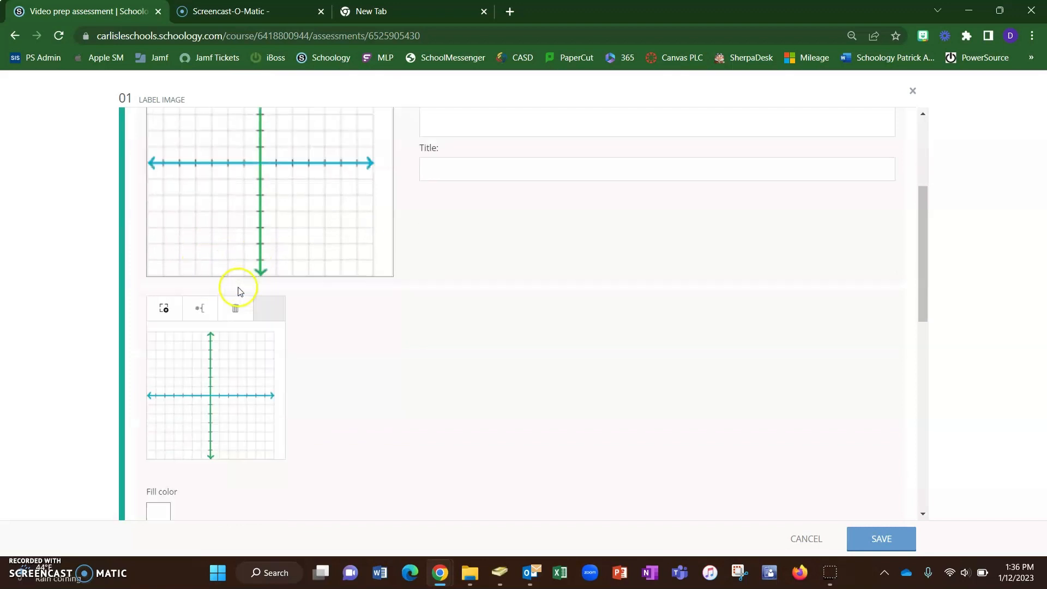
- Draw five response boxes on the image: one in each quadrant and one just below the origin
click(254, 346)
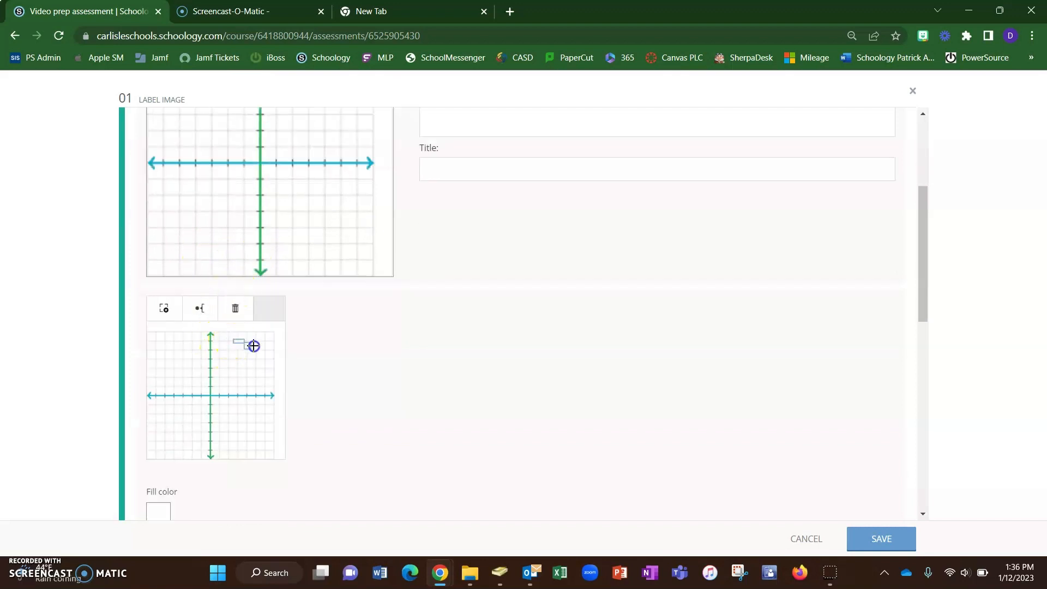
drag(149, 338, 191, 361)
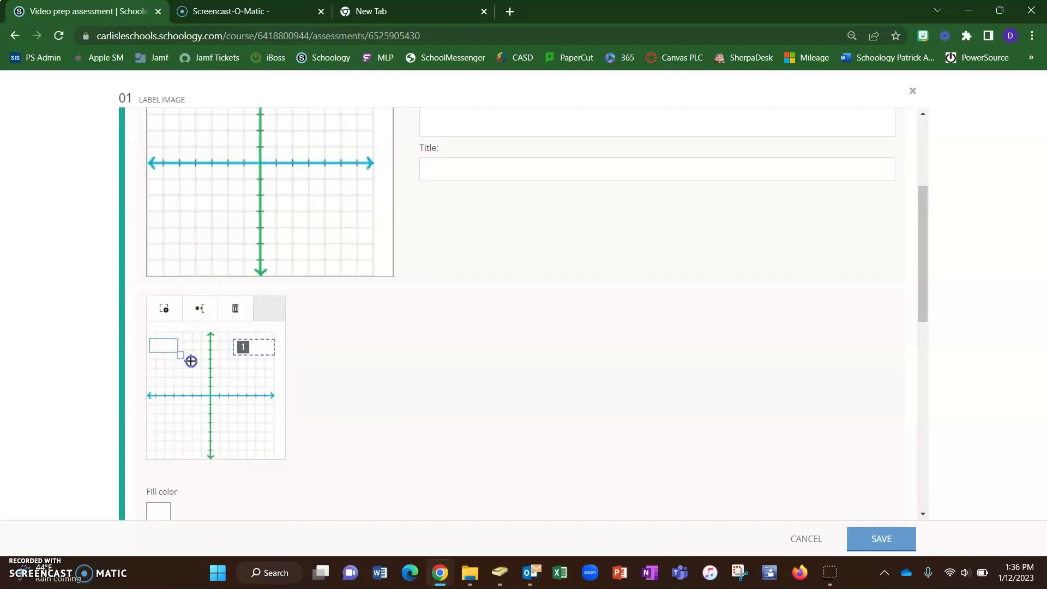
drag(149, 435, 182, 464)
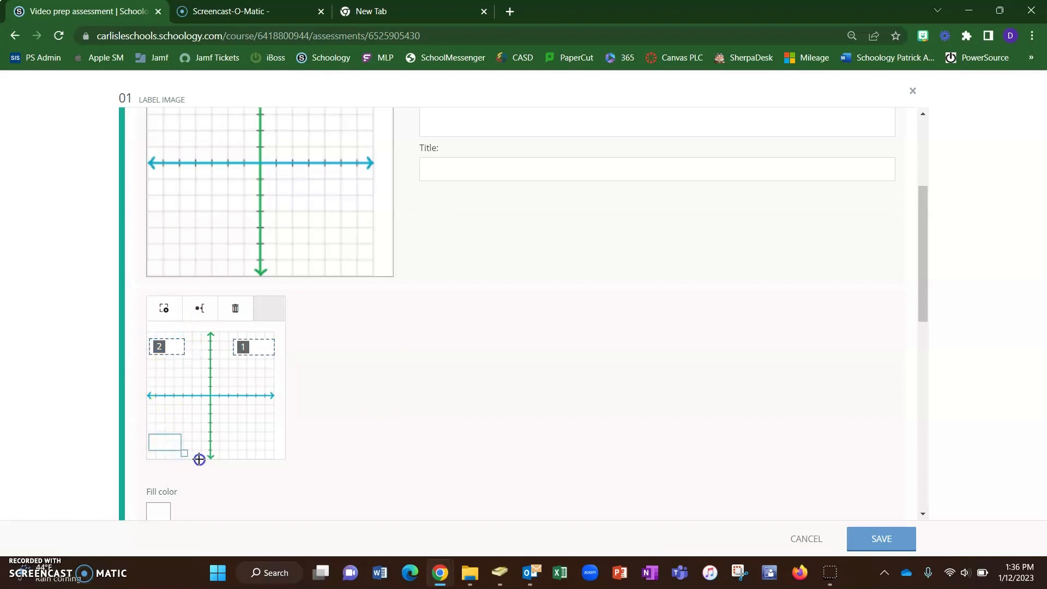
drag(231, 429, 280, 461)
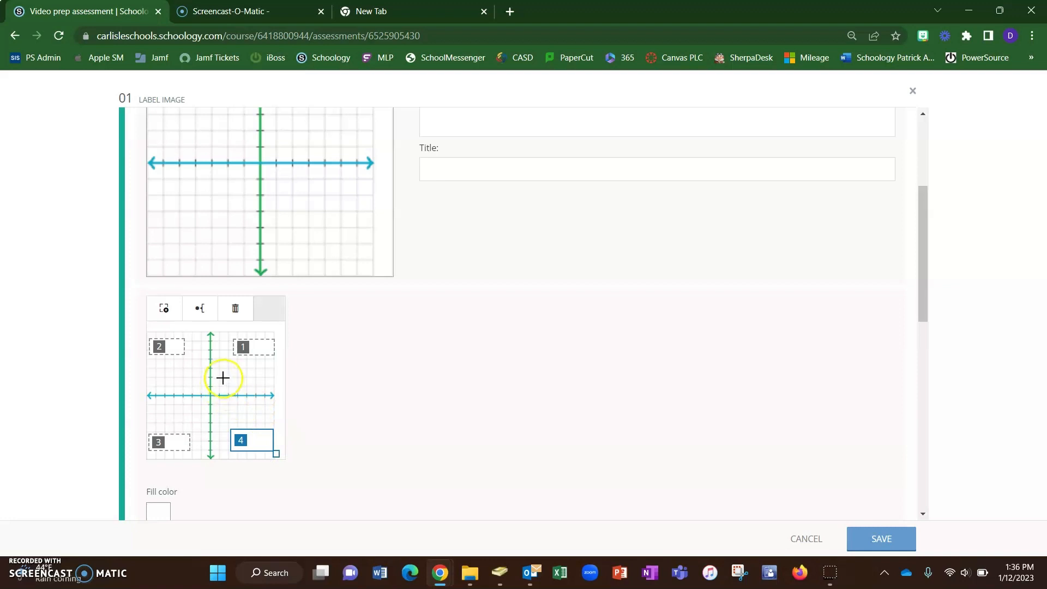
drag(193, 412, 230, 434)
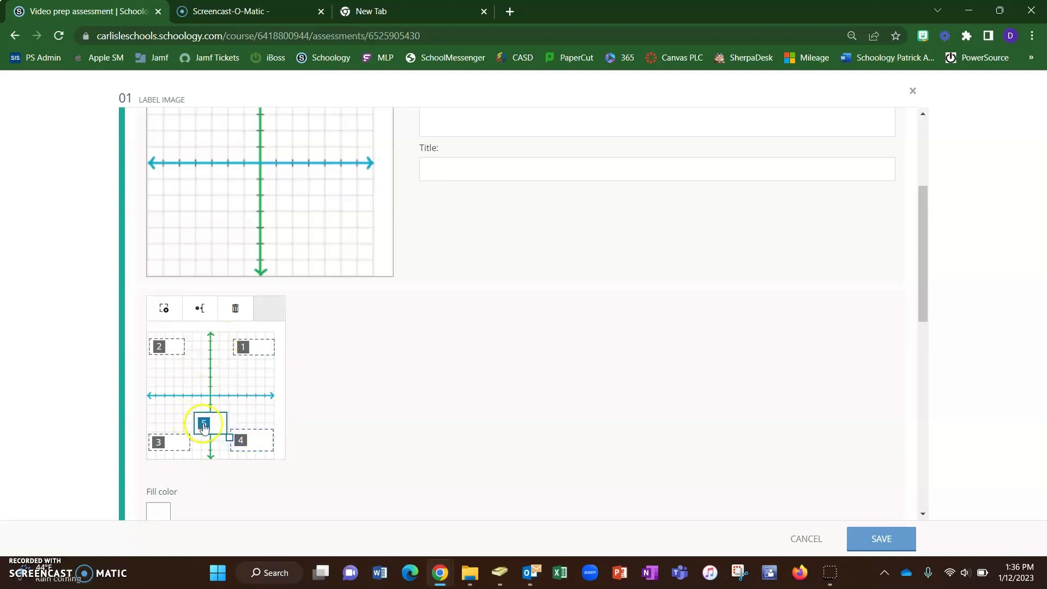
- Give response box 5 a Top pointer aimed at the origin
click(203, 315)
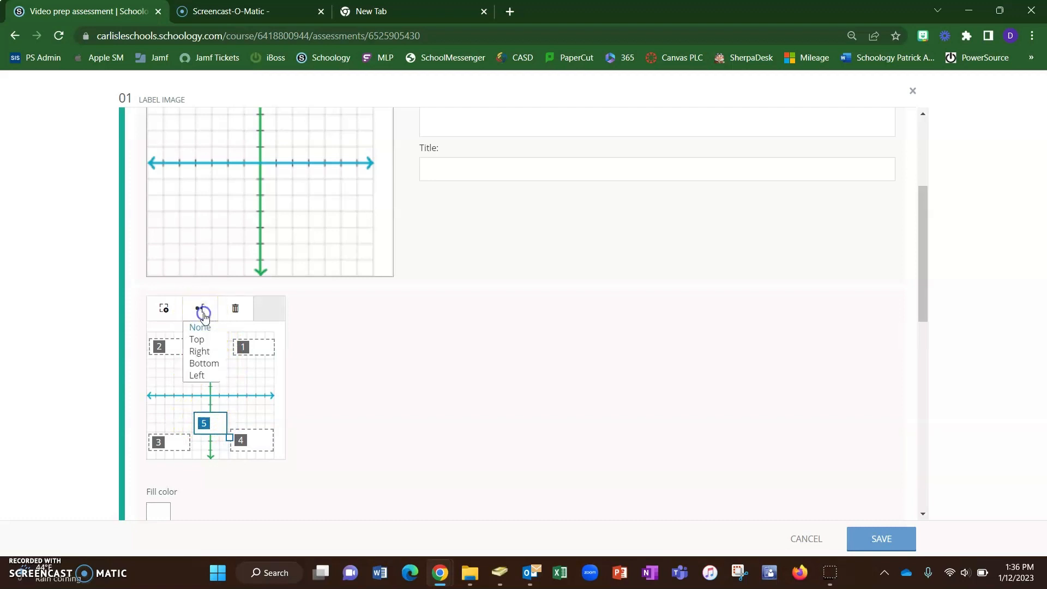
click(203, 343)
mouse_move(214, 432)
mouse_down()
mouse_move(211, 422)
mouse_move(215, 430)
mouse_up()
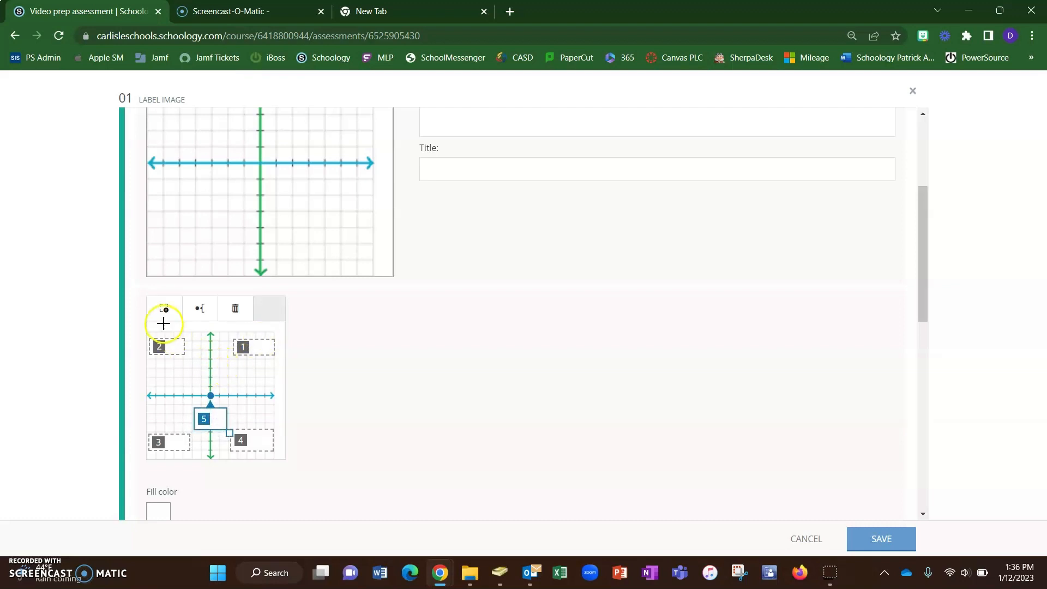
- Draw two more response boxes, one on the y-axis above the origin and one on the positive x-axis
click(166, 303)
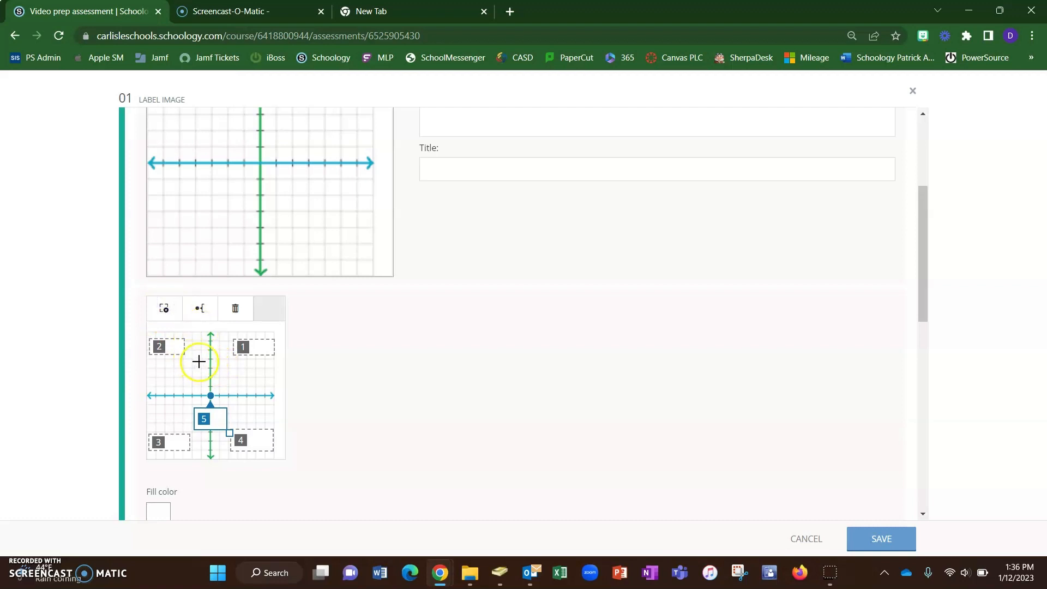
drag(199, 354, 218, 360)
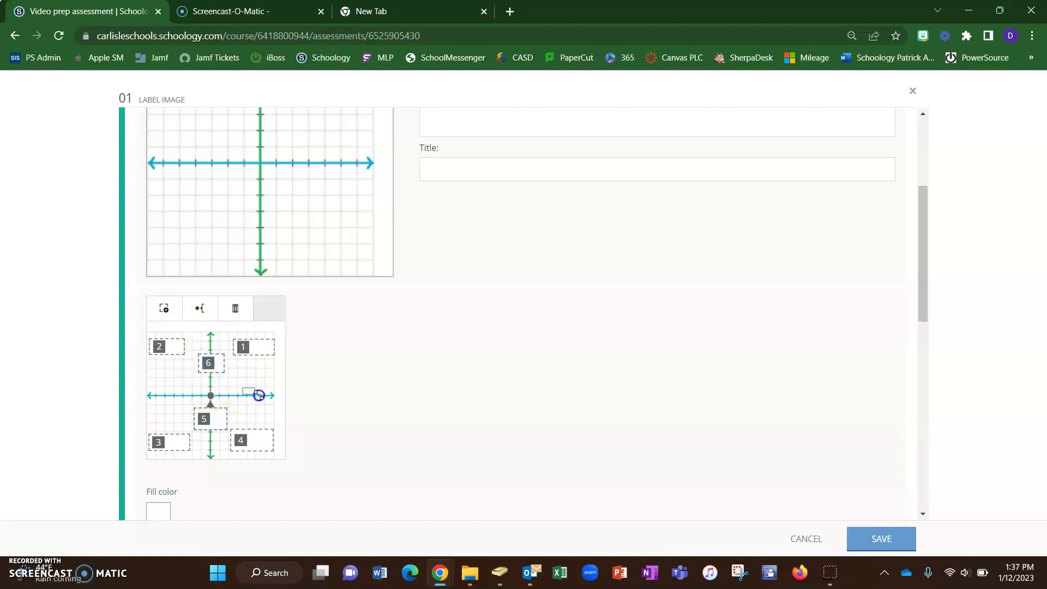
drag(276, 409, 277, 409)
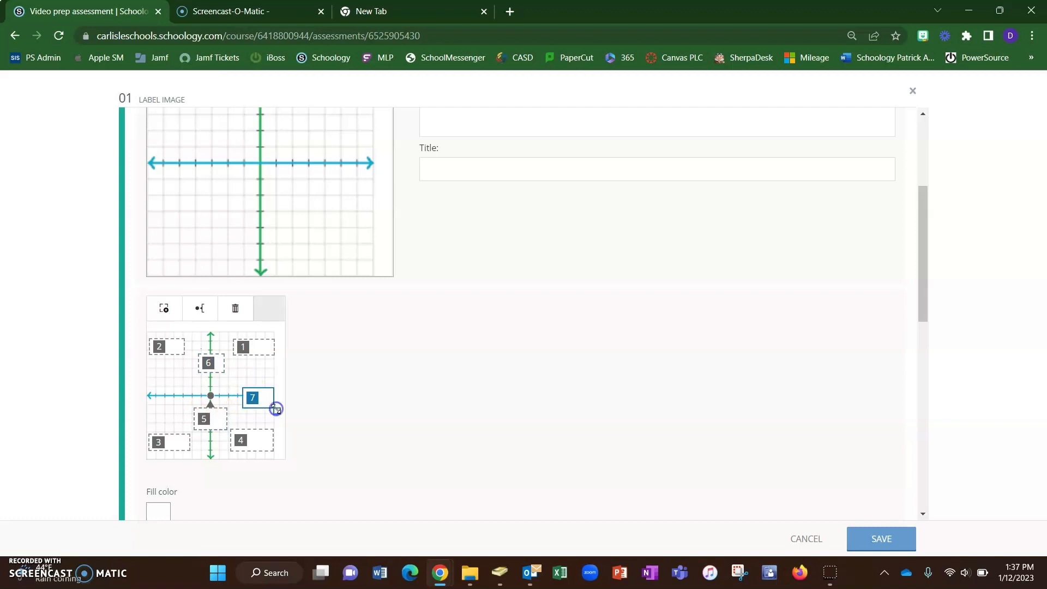
- Set response box 7's pointer to Left so it points at the x-axis, and nudge the box right
click(199, 308)
click(205, 341)
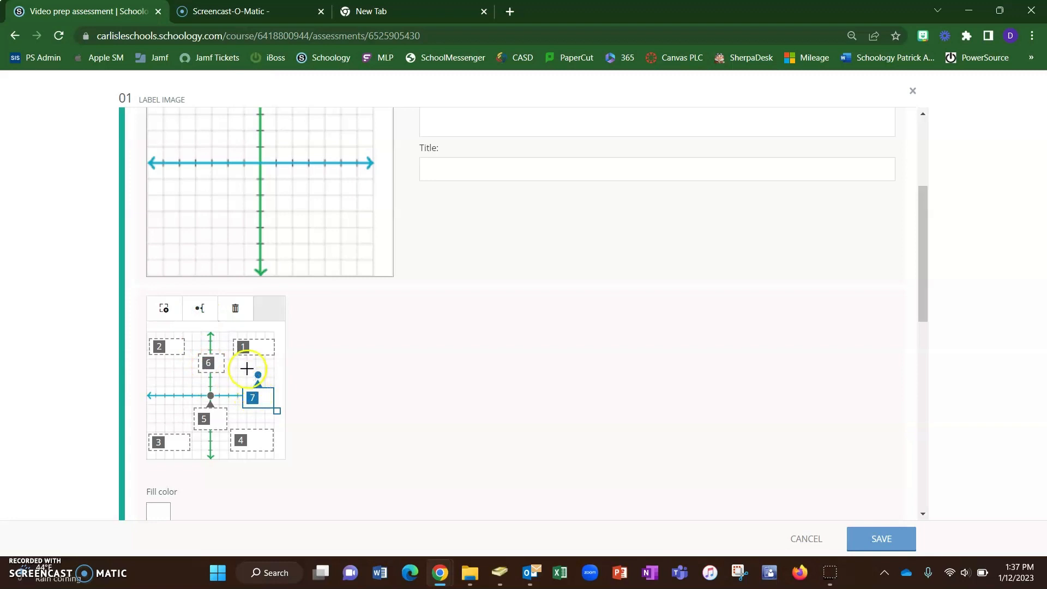
click(202, 319)
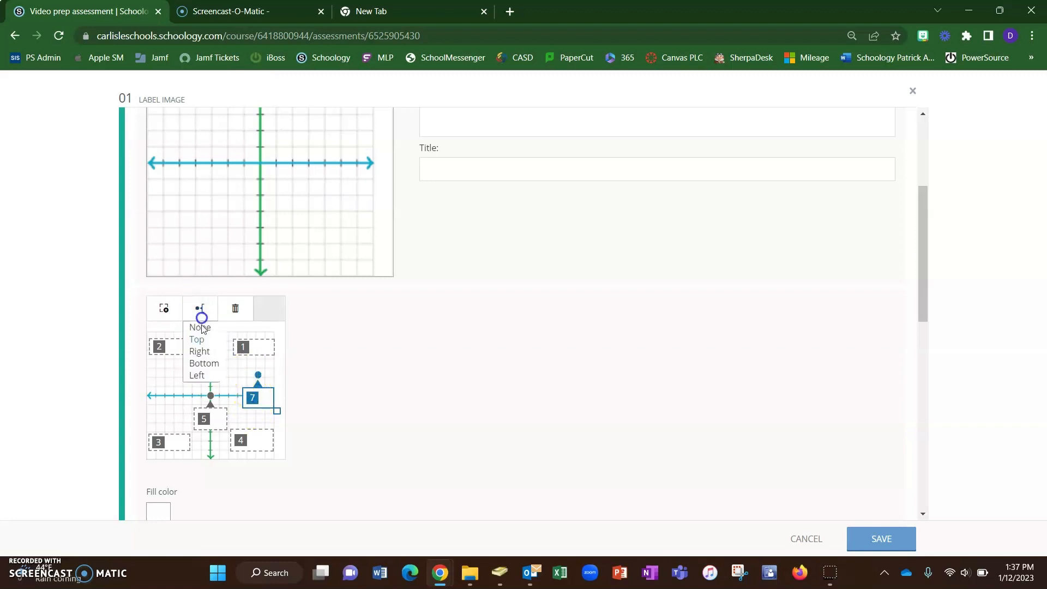
click(197, 376)
drag(271, 407, 276, 405)
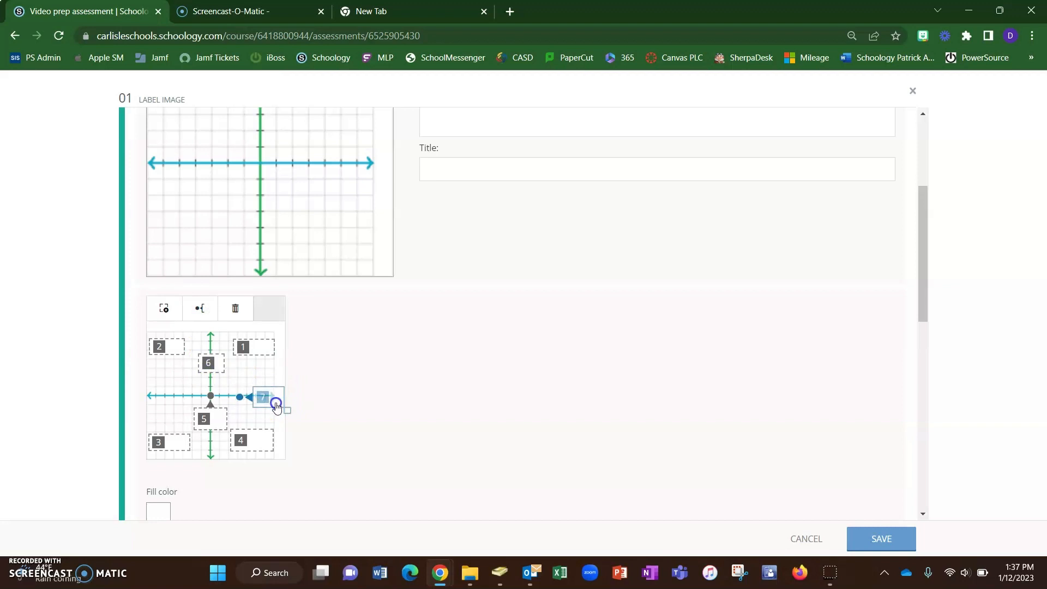
- Give response box 6 a Top pointer aimed at the y-axis and shift the box slightly down
drag(221, 370, 221, 371)
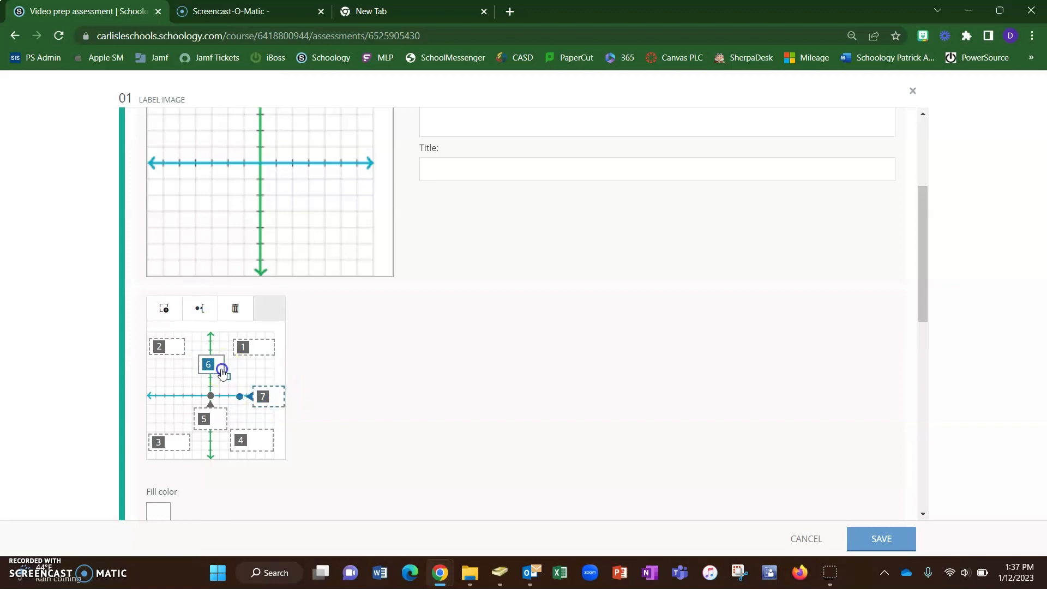
click(199, 308)
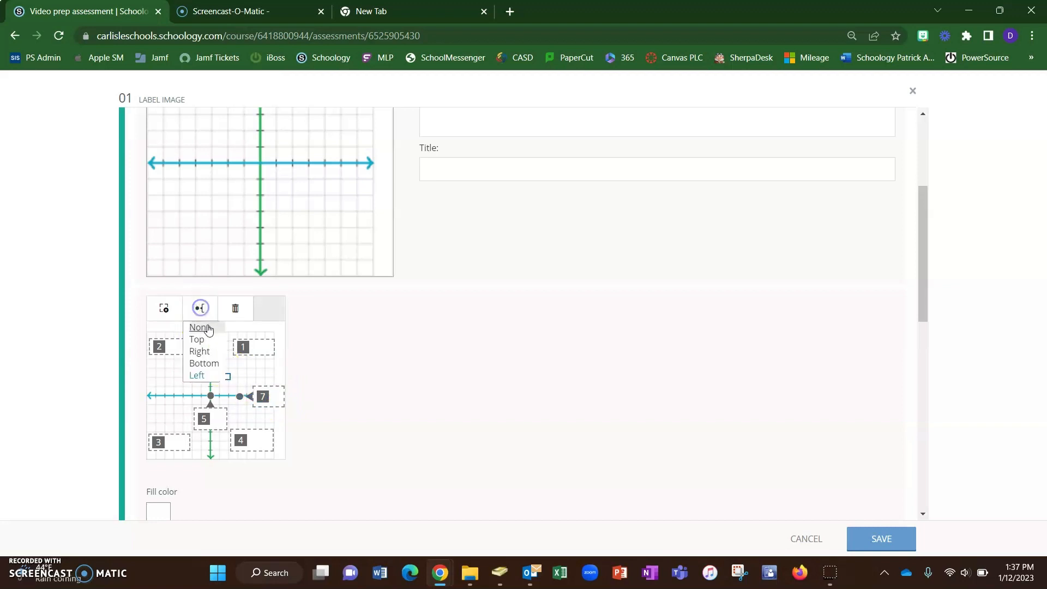
click(204, 343)
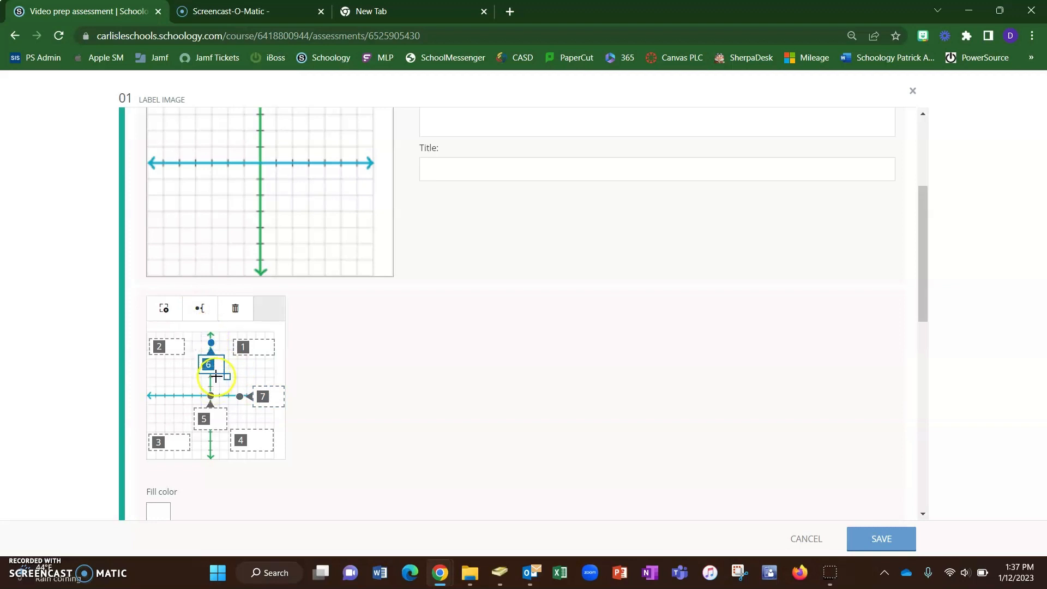
drag(219, 373, 218, 381)
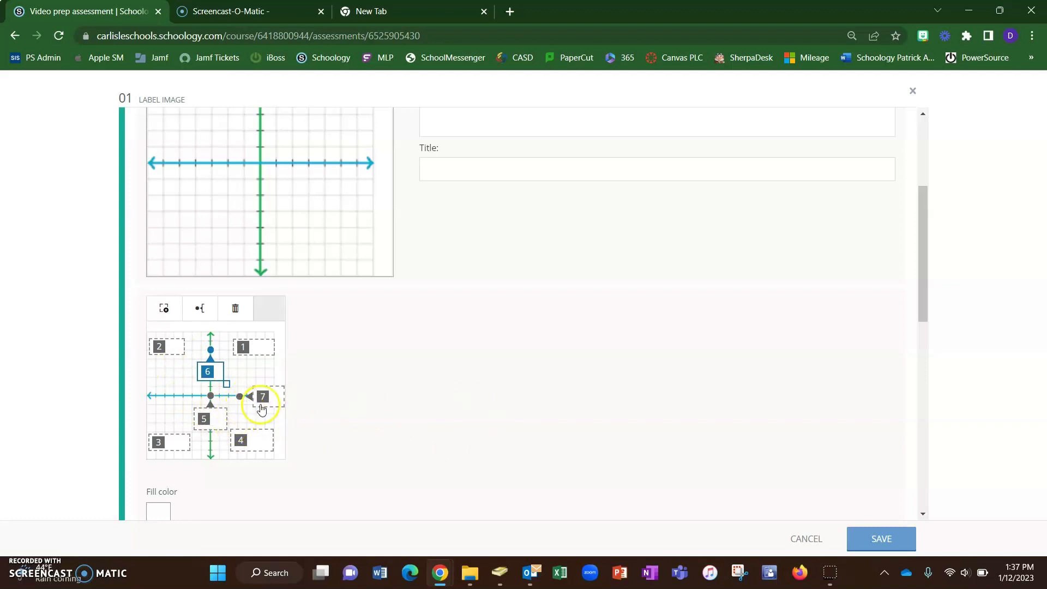
- Set the response boxes' fill color to blue
scroll(327, 369, down, 3)
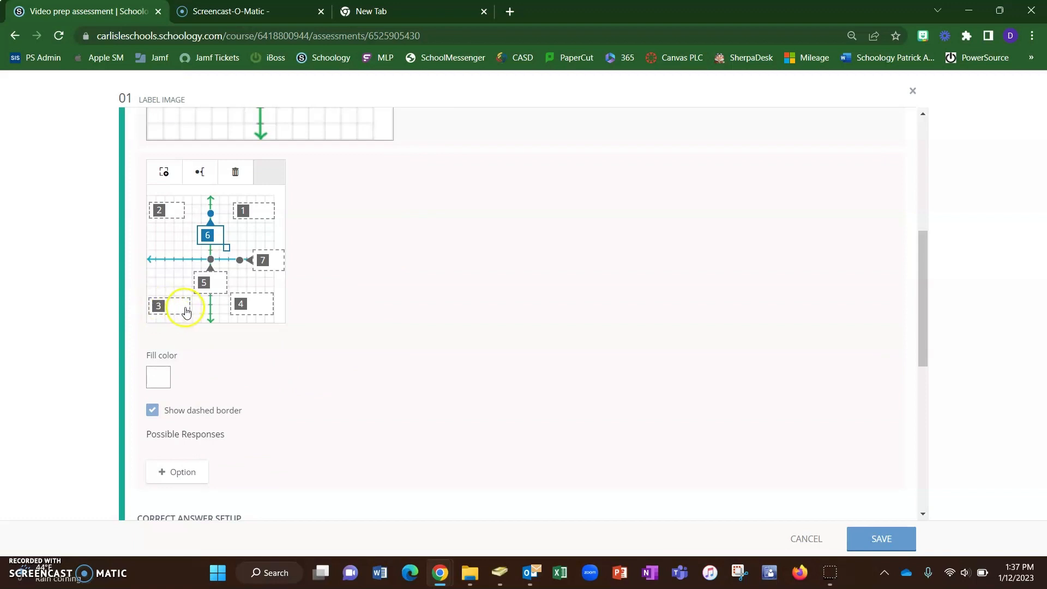
click(155, 378)
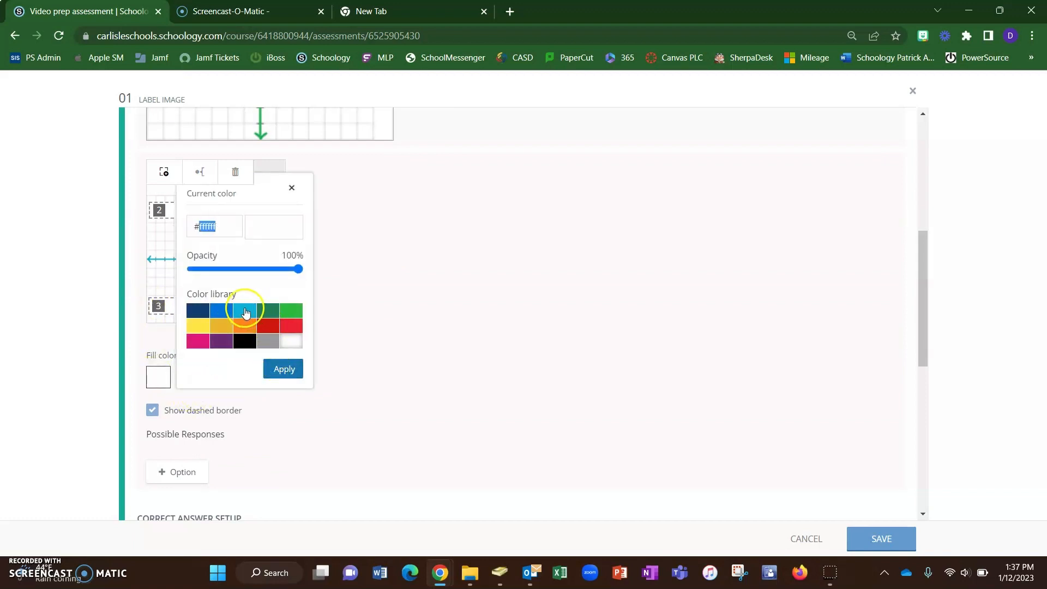
click(245, 312)
click(279, 374)
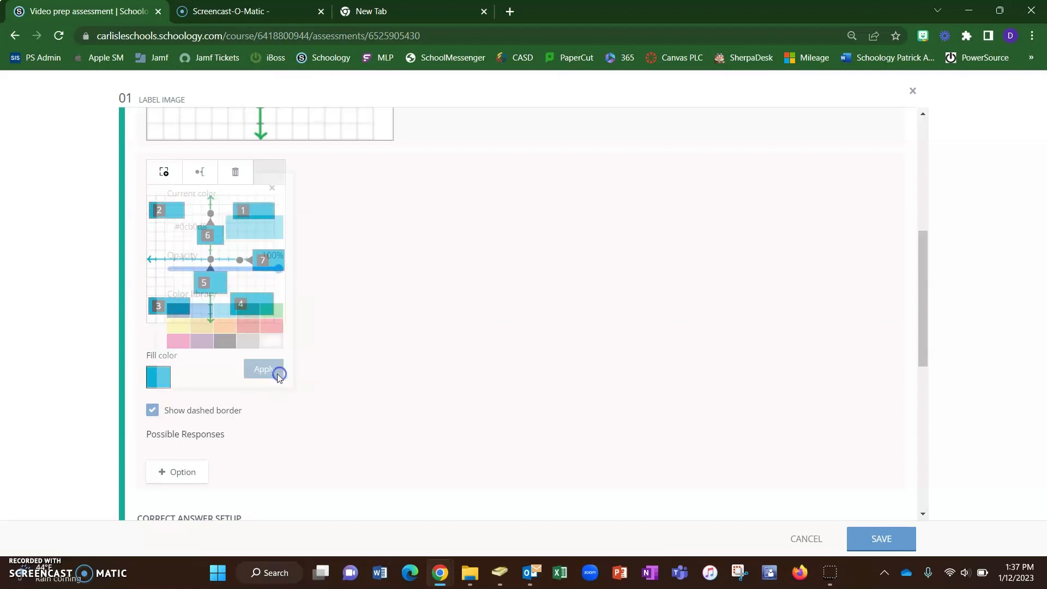
scroll(293, 375, down, 3)
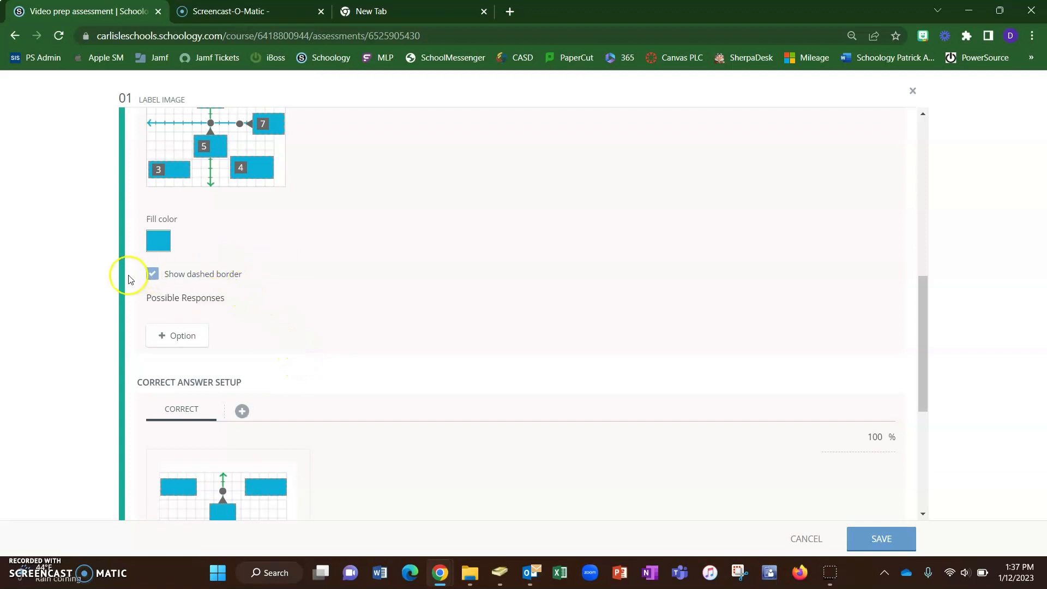
click(152, 274)
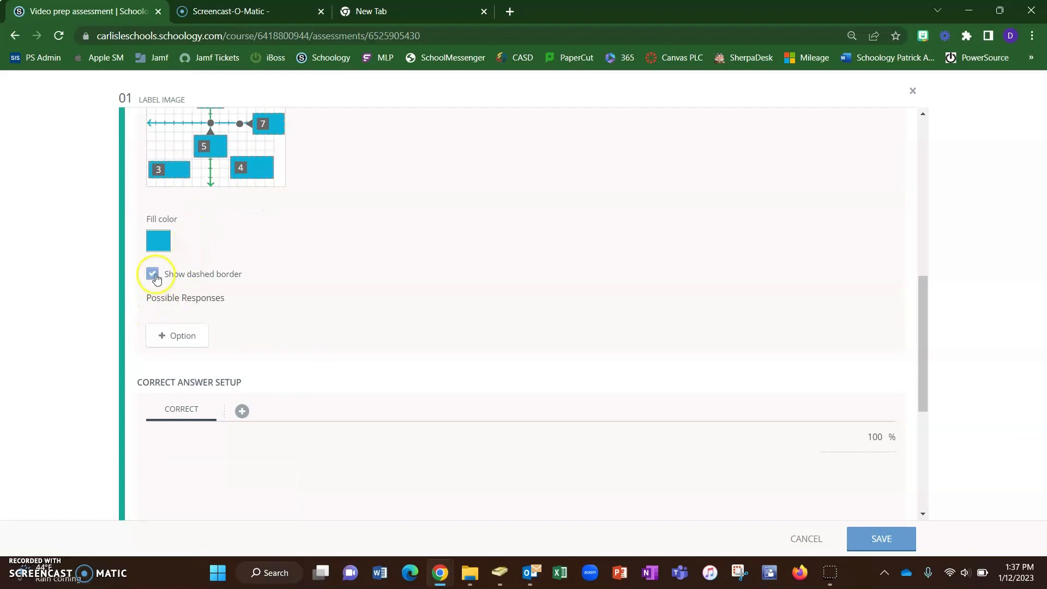
scroll(232, 291, down, 1)
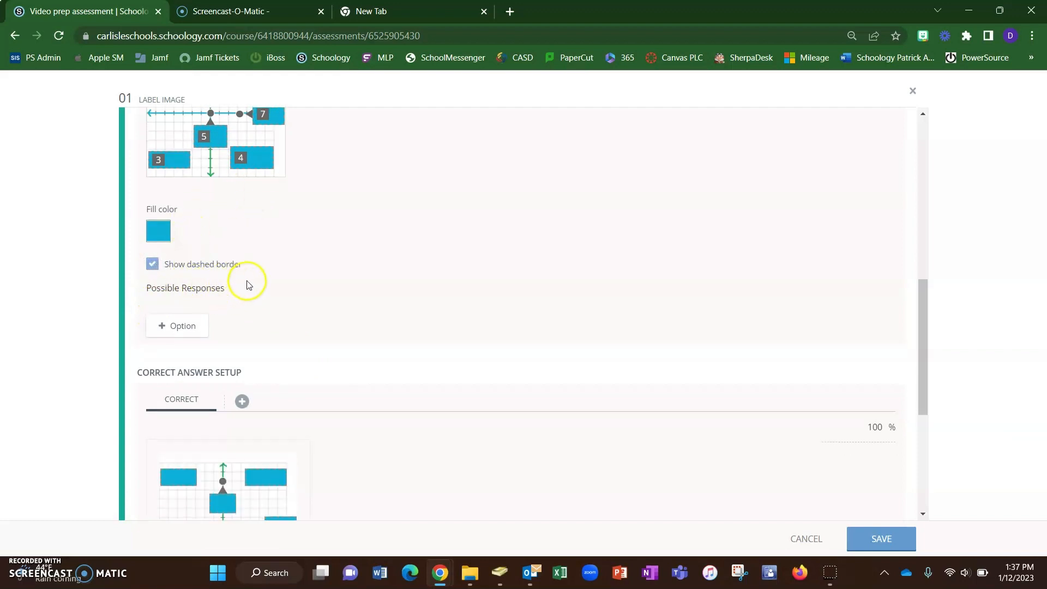
- Add a possible response option reading "Quadrant I"
click(179, 277)
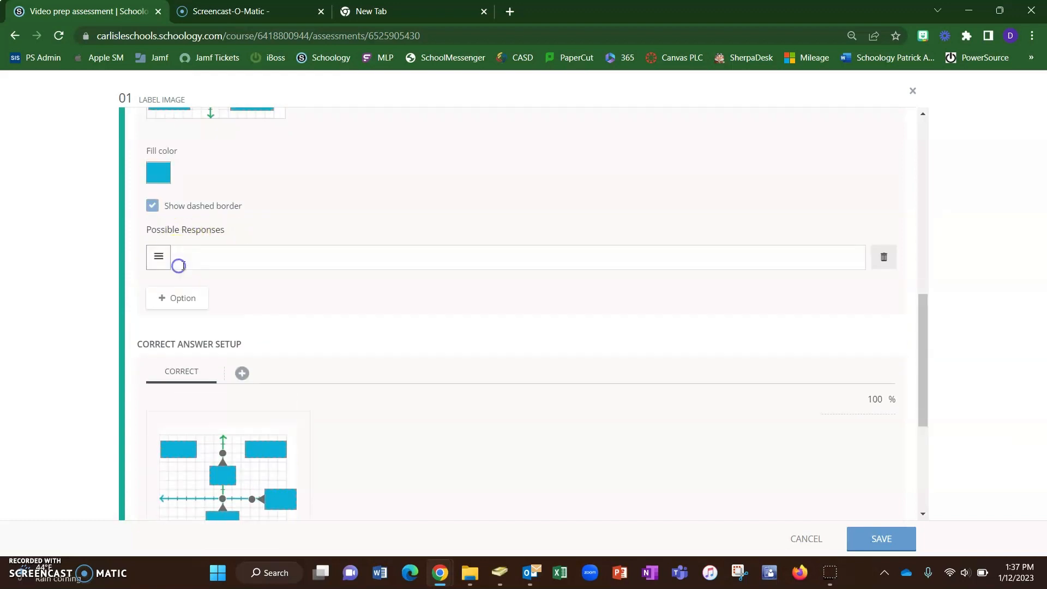
click(199, 257)
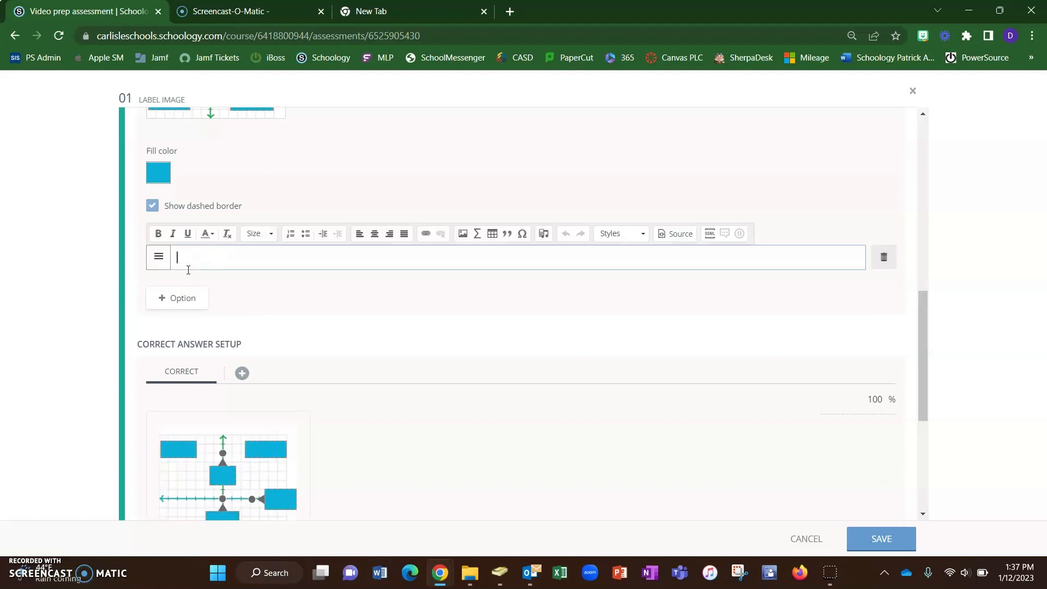
text(Quadrant I)
- Add possible responses Quadrant II, Quadrant III, Quadrant IV, Origin, x - axis and y - axis
click(194, 300)
click(209, 288)
text(Quadrant II)
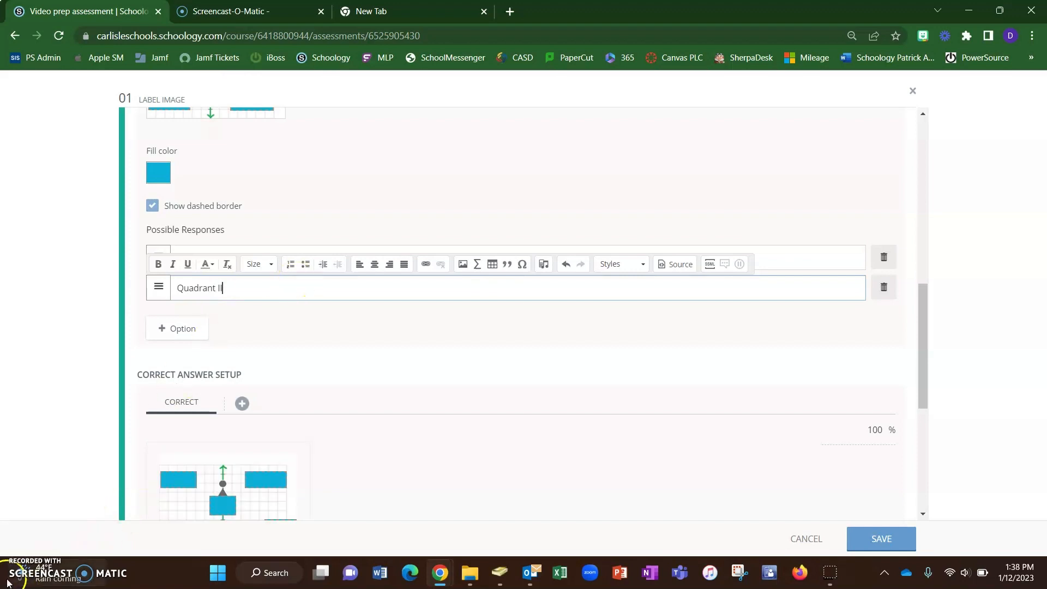
click(174, 217)
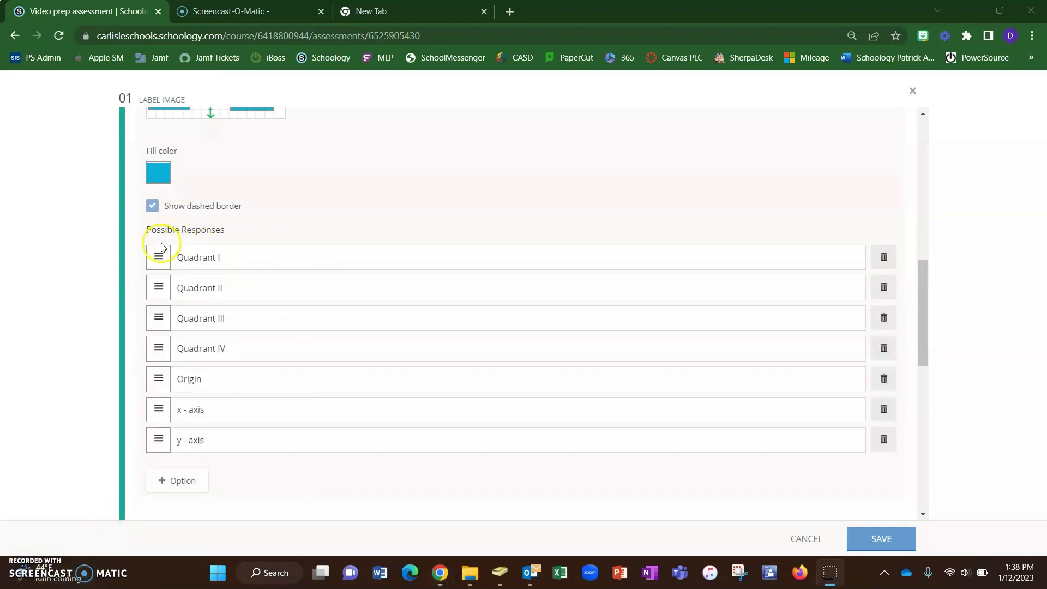
- In the correct answer setup, place Quadrant I, Quadrant II and Quadrant III in their matching quadrant boxes
scroll(182, 392, down, 2)
scroll(189, 406, down, 4)
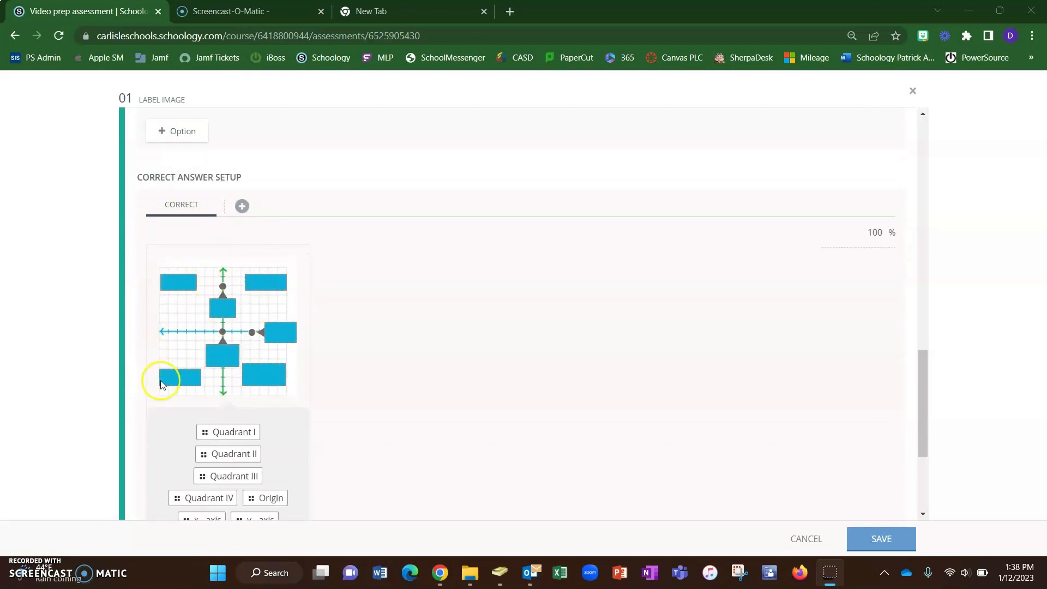
scroll(185, 371, down, 1)
drag(214, 376, 265, 223)
drag(220, 377, 185, 227)
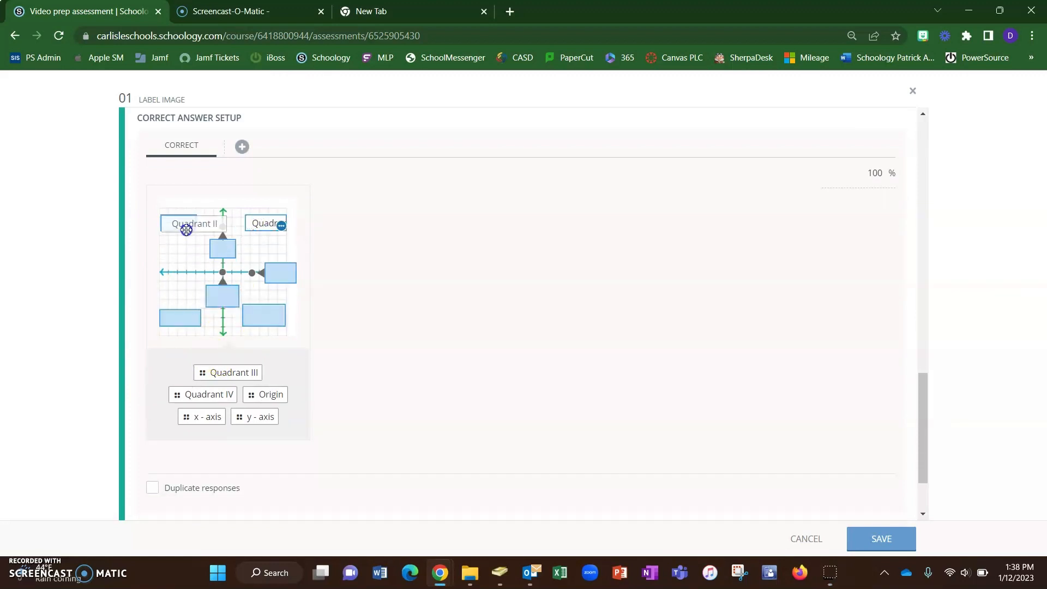
drag(222, 376, 177, 318)
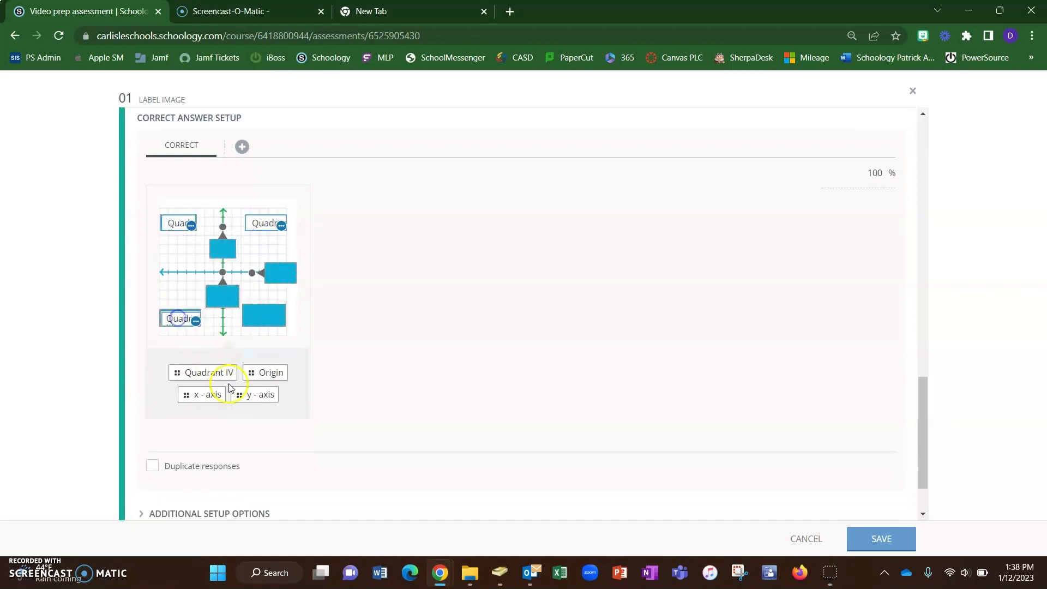
- Place Quadrant IV, Origin, x - axis and y - axis in their matching boxes of the correct answer
drag(216, 370, 270, 304)
drag(223, 393, 229, 291)
drag(203, 369, 279, 273)
drag(221, 374, 222, 251)
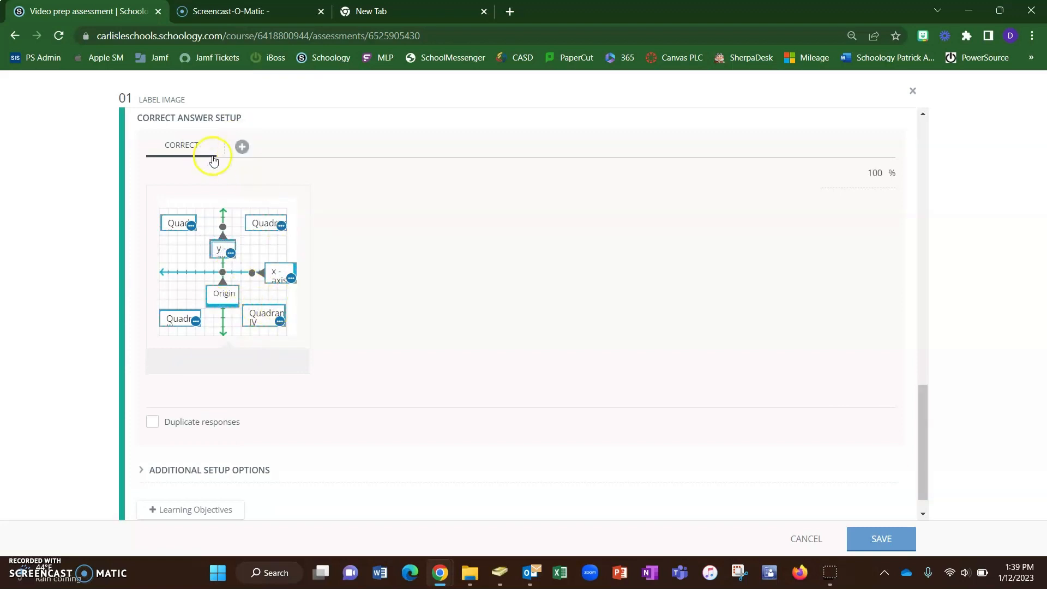
scroll(210, 154, up, 1)
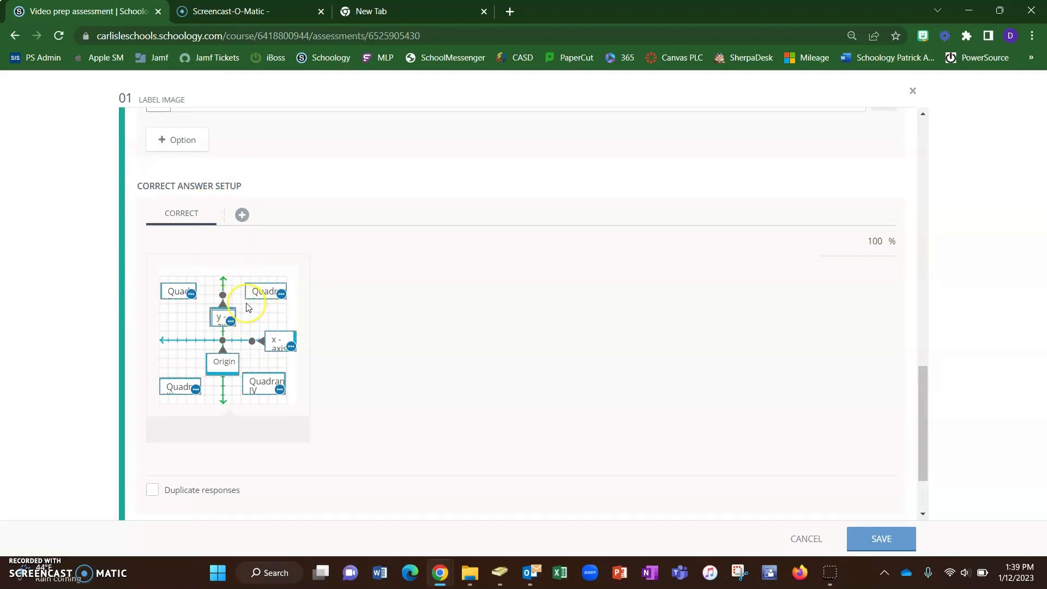
click(243, 218)
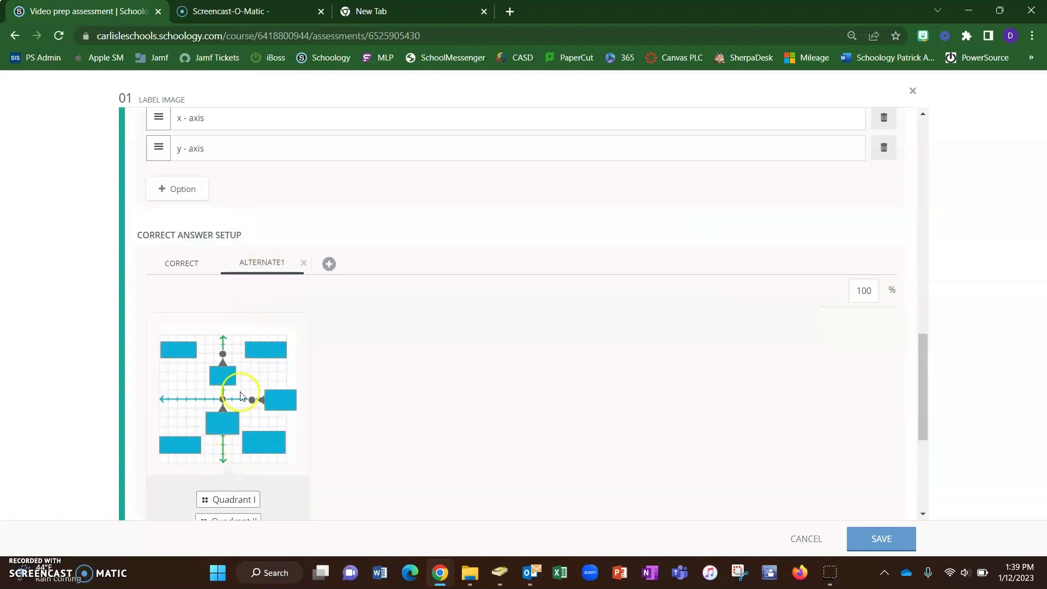
click(304, 262)
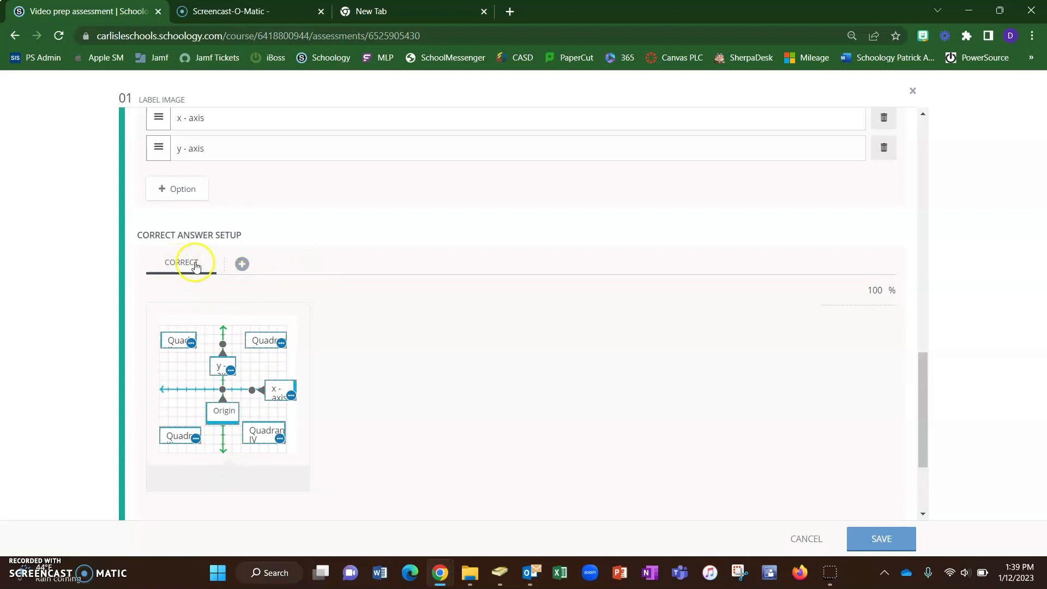
- Expand the additional setup options for scoring
scroll(194, 277, down, 3)
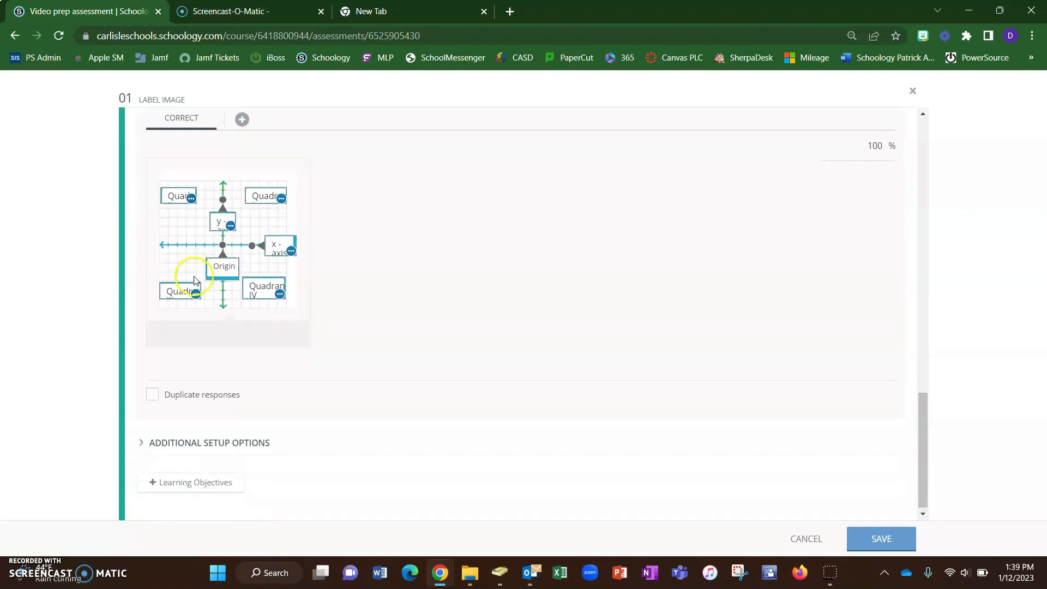
click(141, 441)
scroll(156, 421, down, 3)
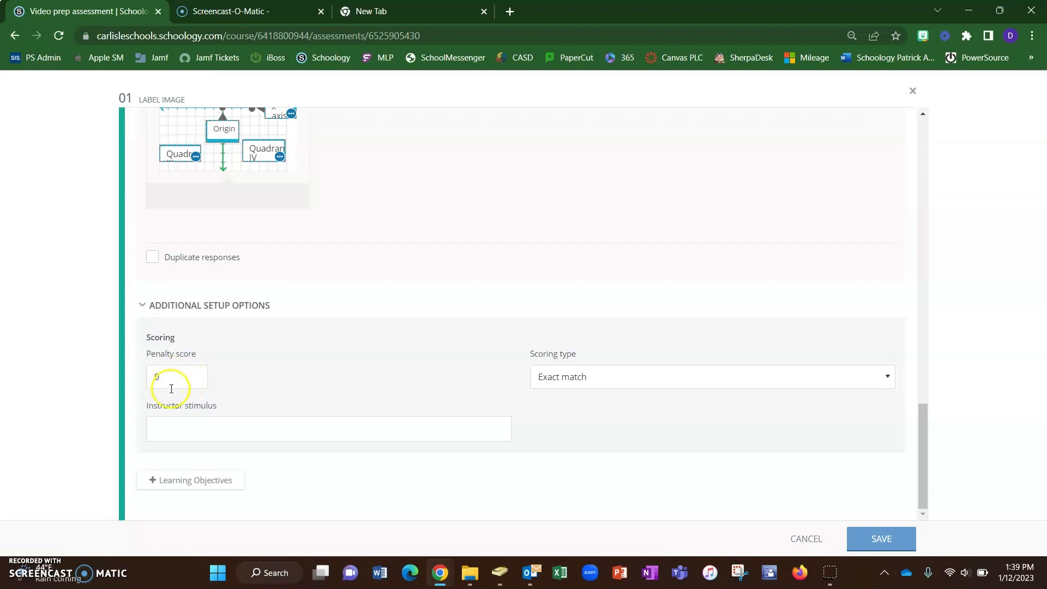
scroll(171, 388, up, 1)
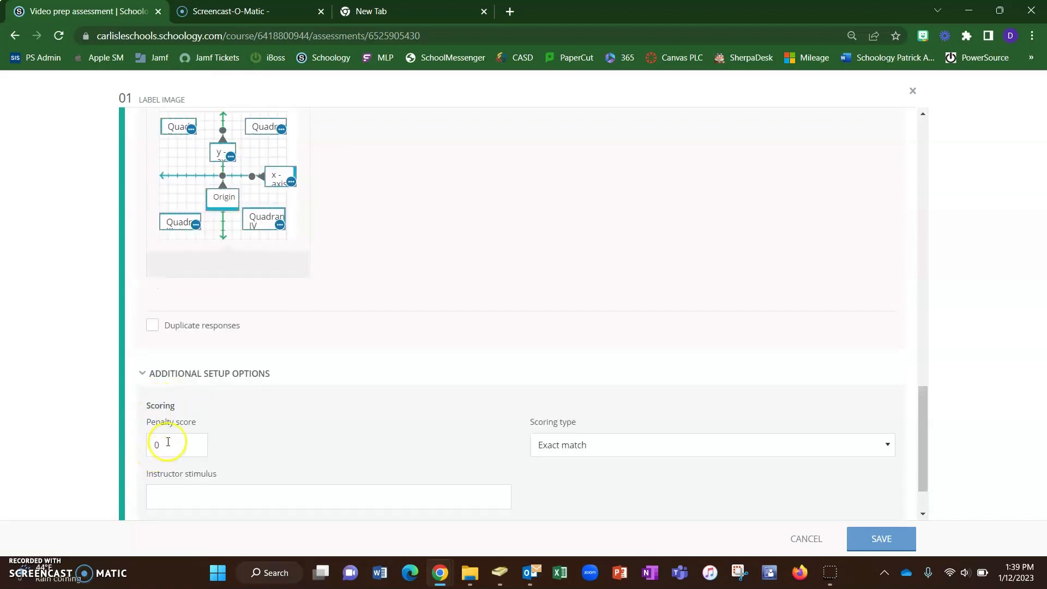
scroll(165, 433, up, 1)
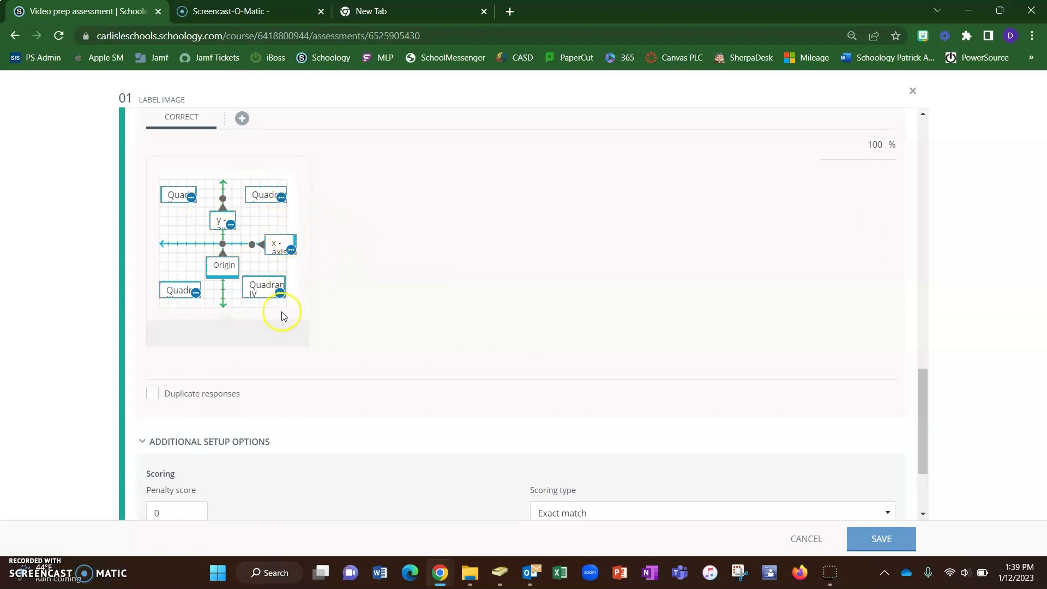
scroll(194, 435, down, 1)
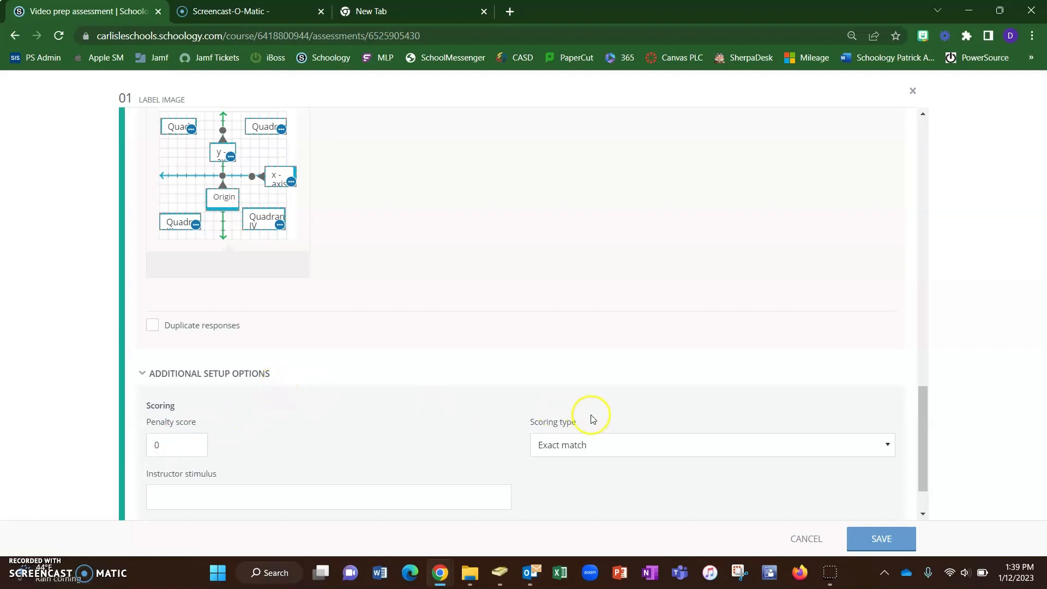
- Set the scoring type to Partial Match
click(559, 448)
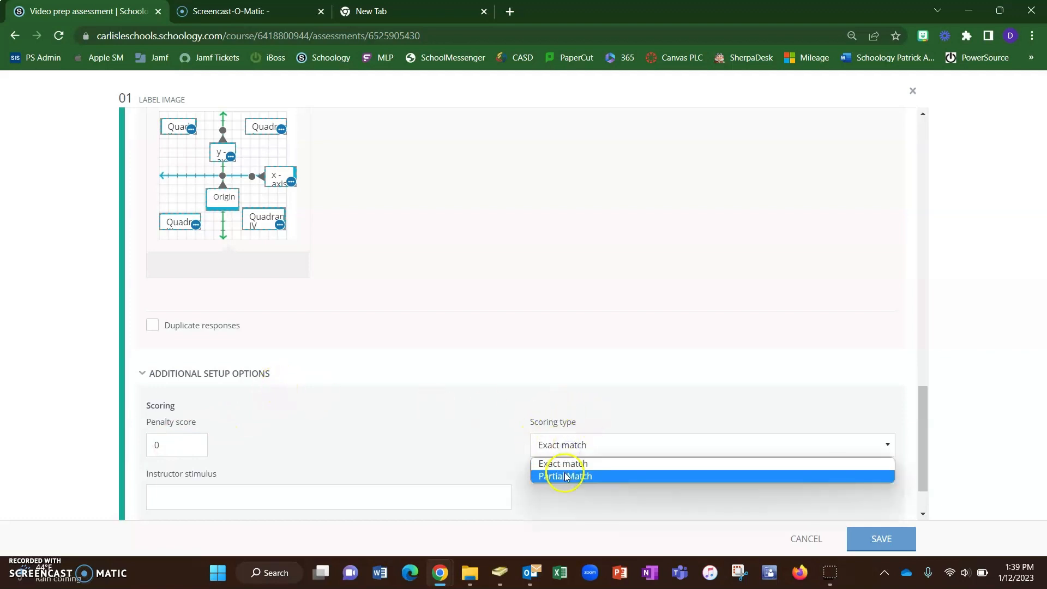
click(565, 466)
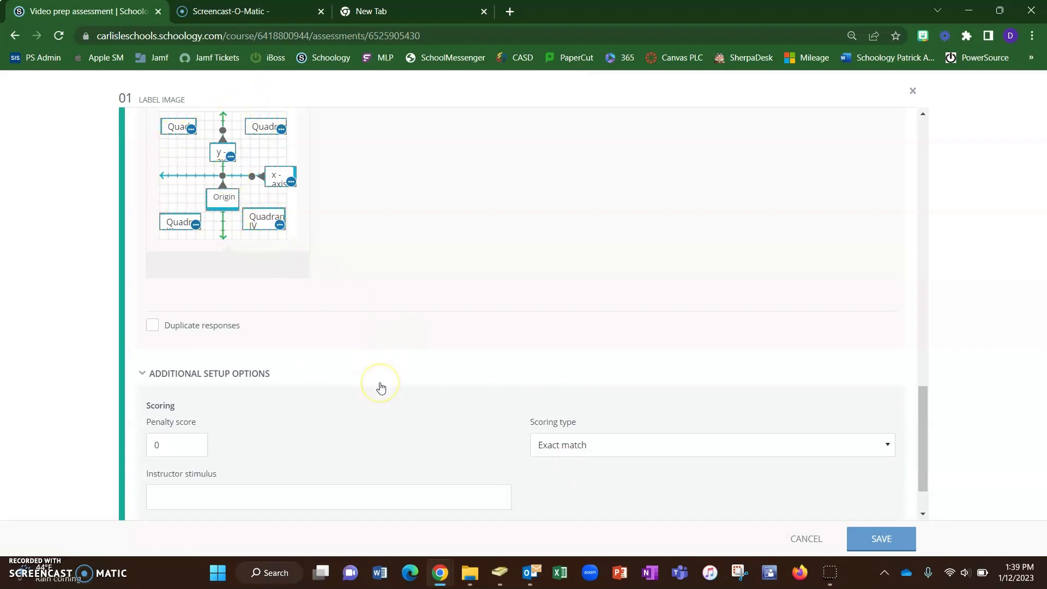
click(550, 445)
click(550, 476)
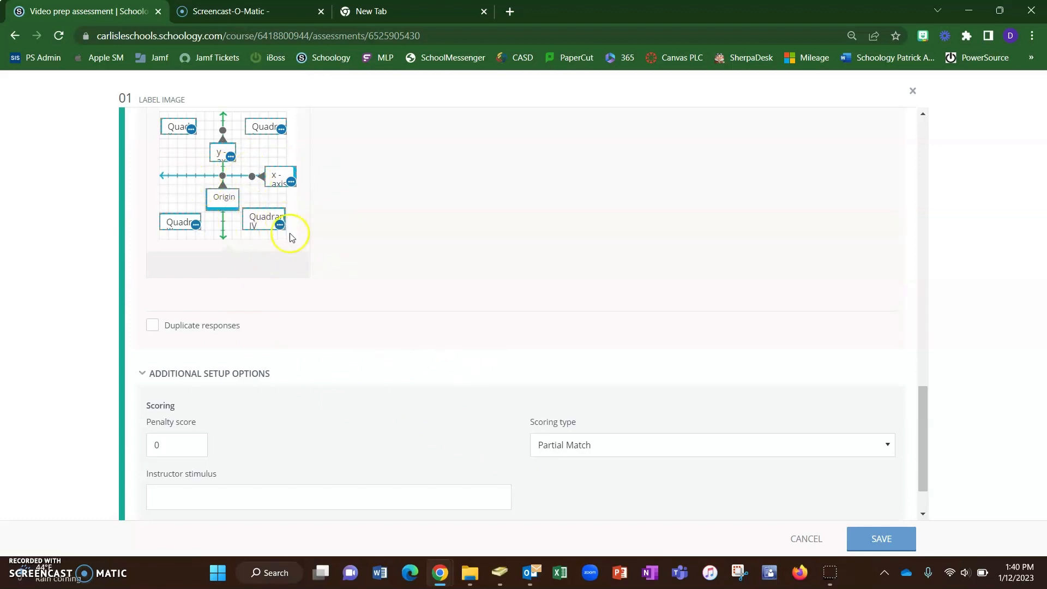
- Save the Label Image question
scroll(539, 381, down, 1)
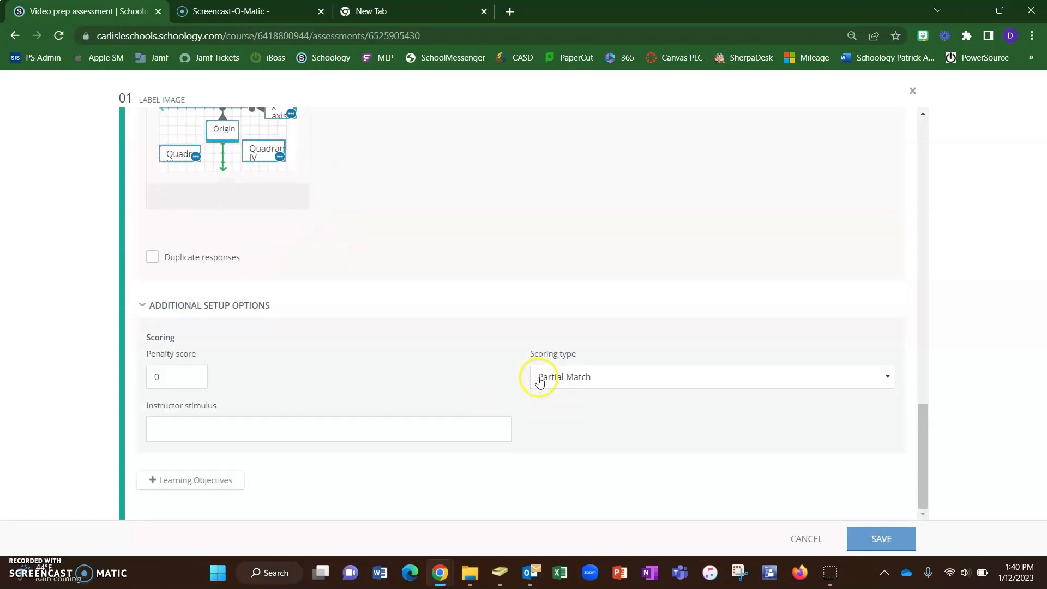
click(240, 428)
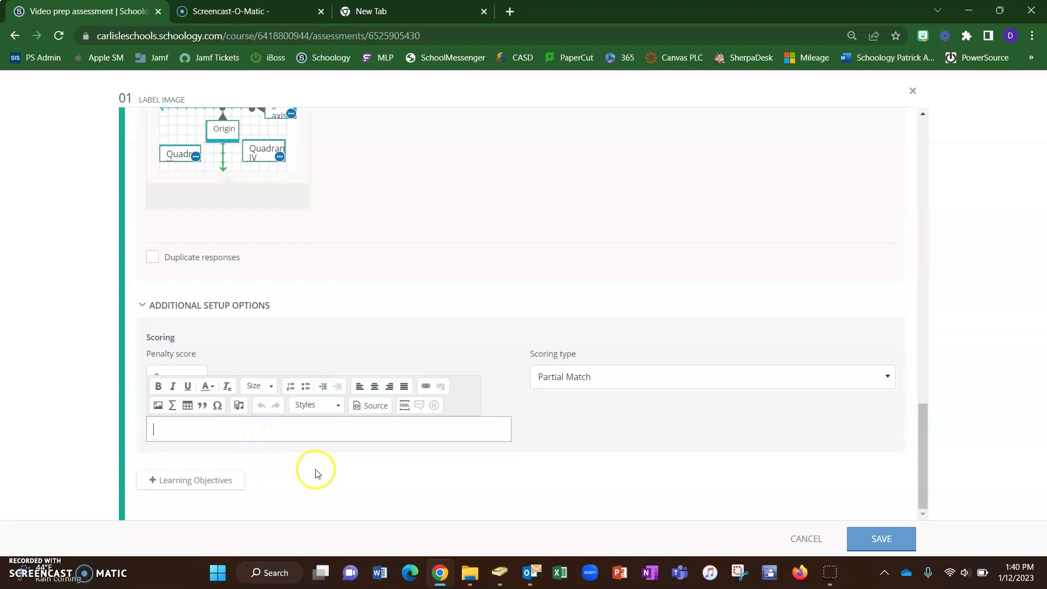
scroll(321, 436, up, 10)
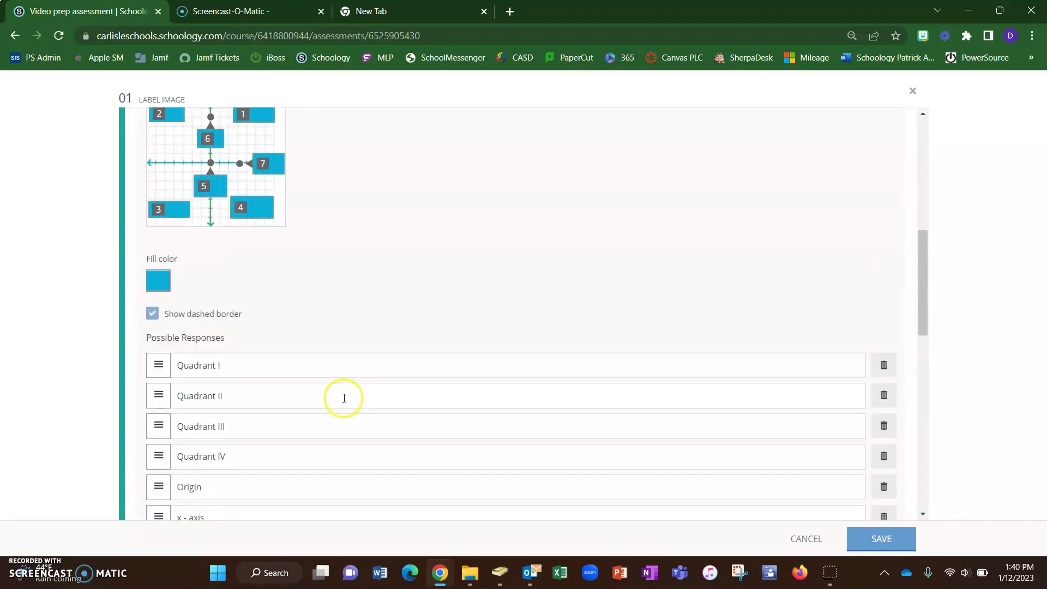
scroll(344, 397, up, 7)
scroll(344, 397, up, 2)
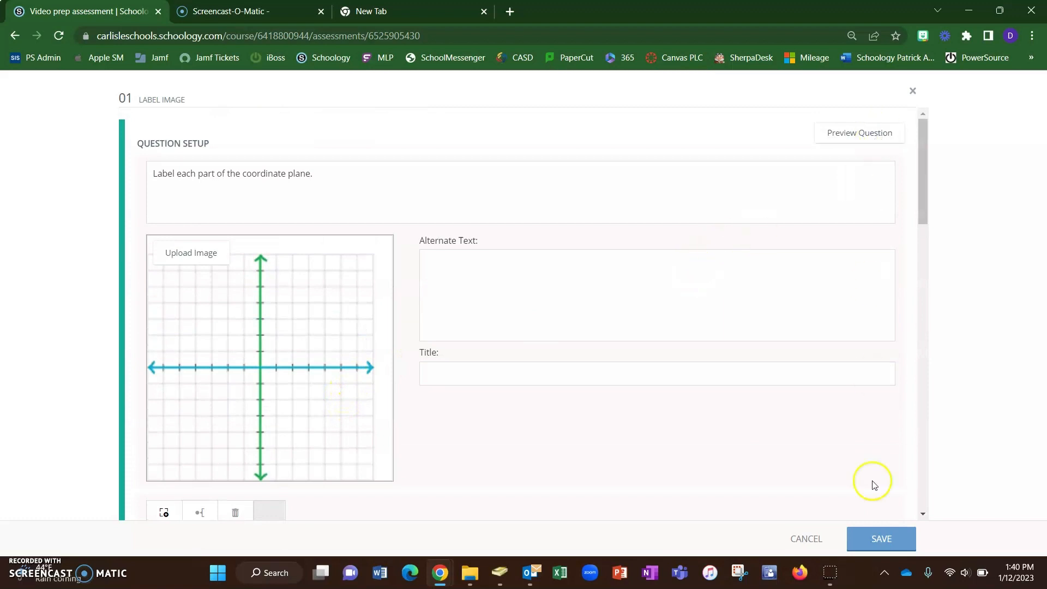
click(874, 538)
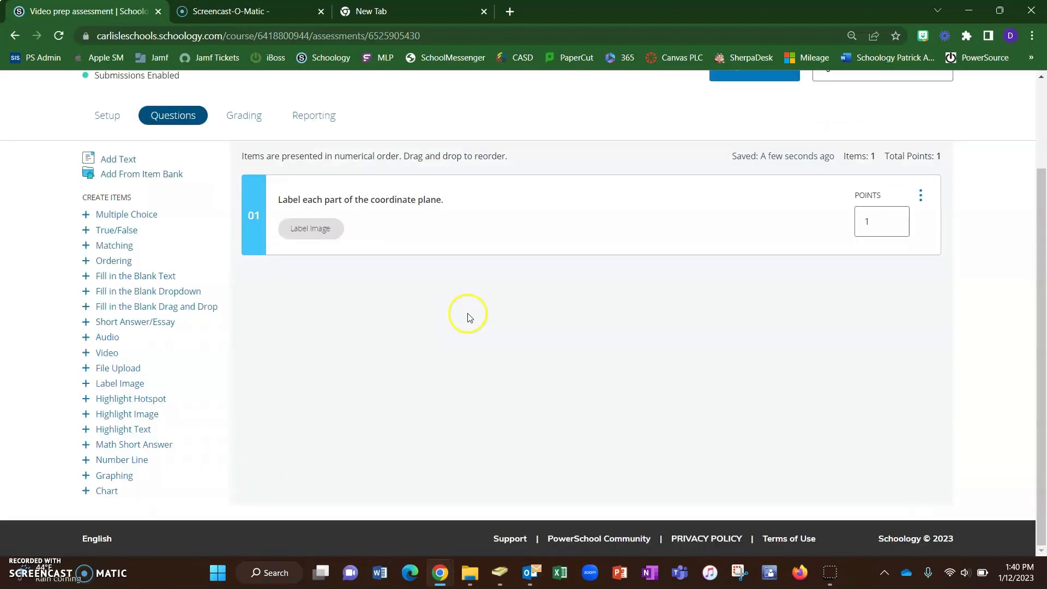
- Open the Label Image question in preview and drag the answer labels into the boxes on the coordinate plane to test it
click(528, 217)
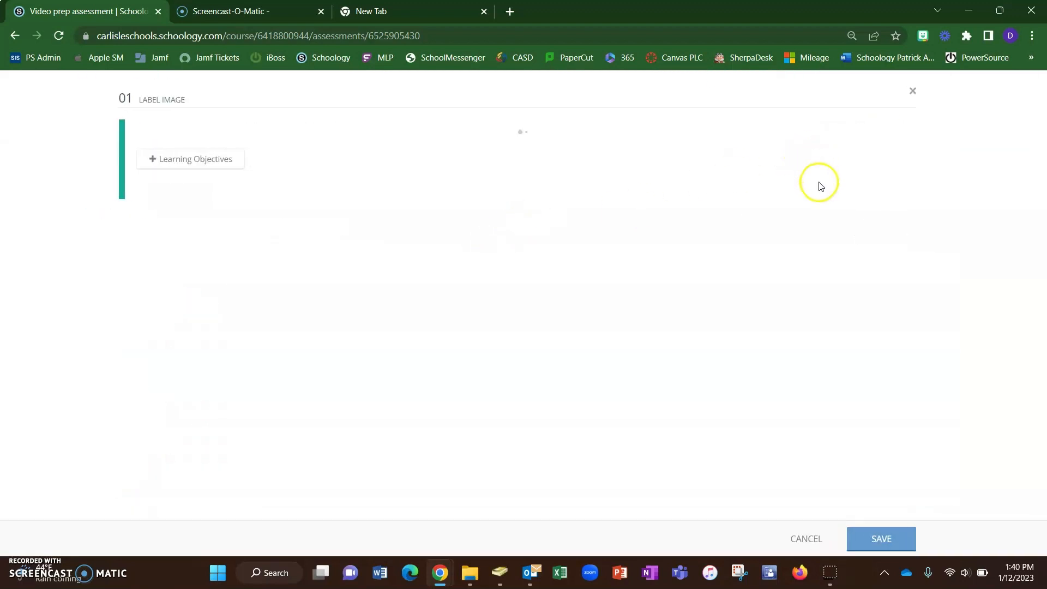
click(849, 133)
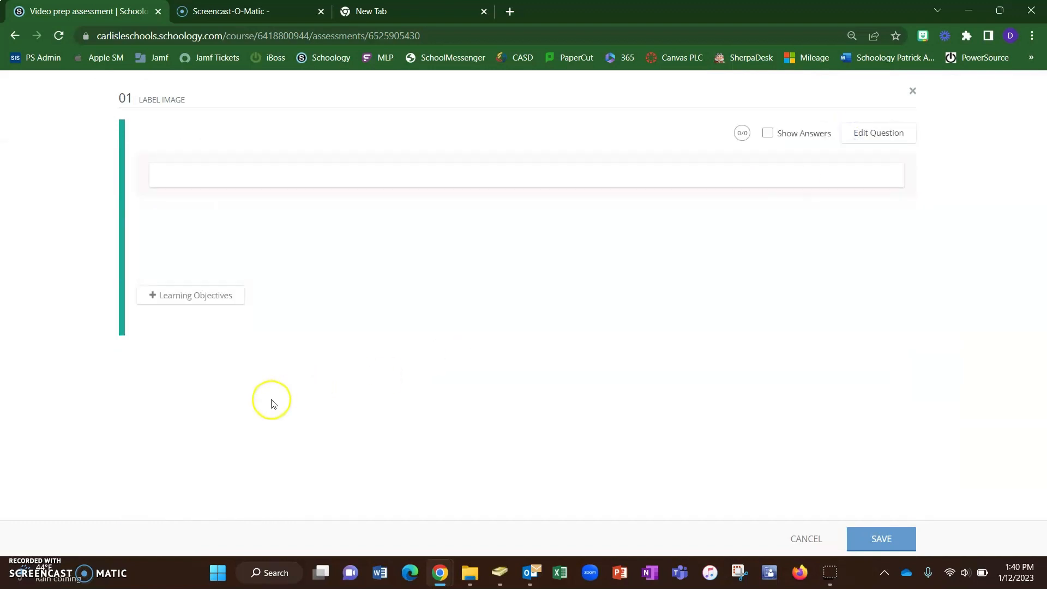
scroll(270, 397, down, 1)
drag(260, 316, 296, 177)
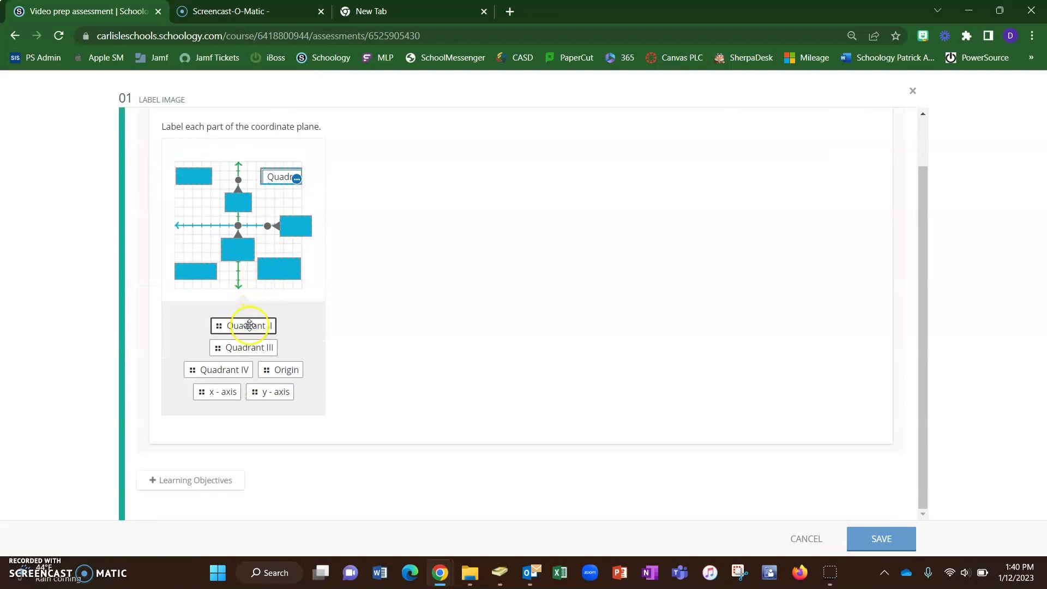
drag(253, 325, 197, 199)
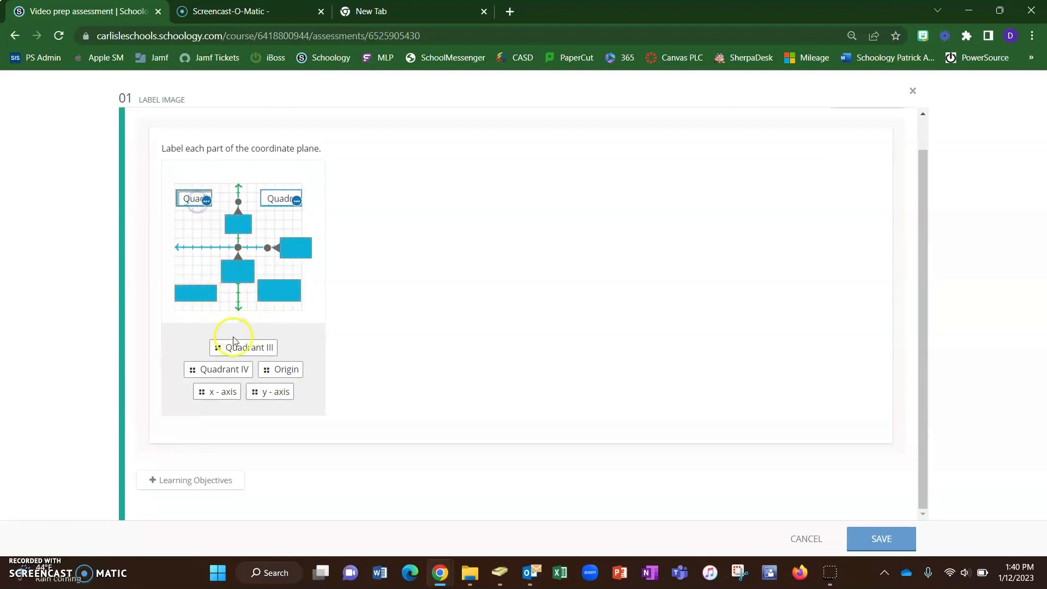
drag(243, 348, 205, 295)
drag(215, 383, 280, 313)
drag(217, 370, 236, 302)
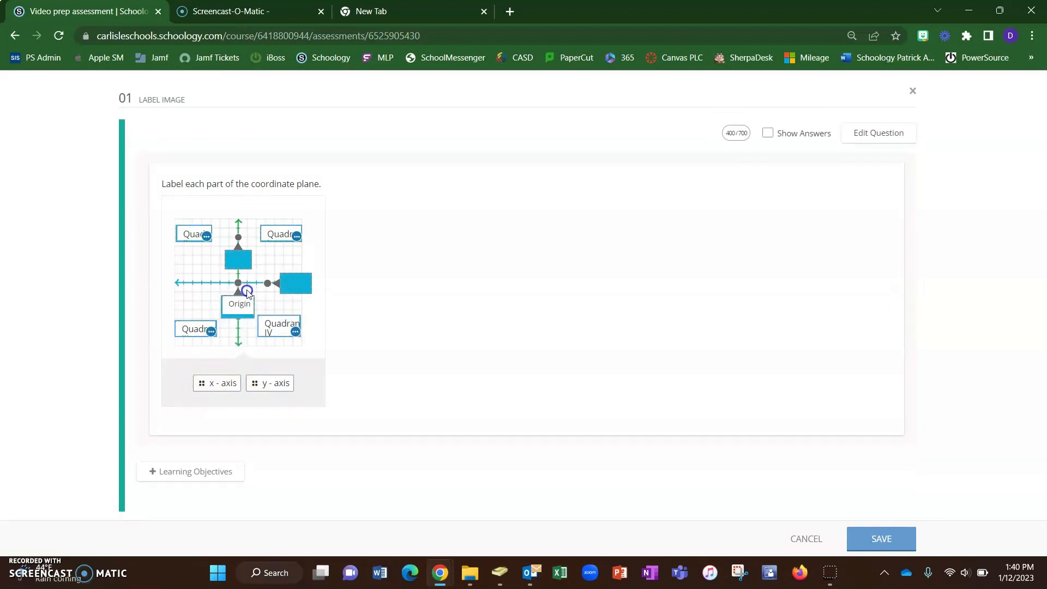
drag(217, 379, 238, 261)
drag(247, 392, 296, 326)
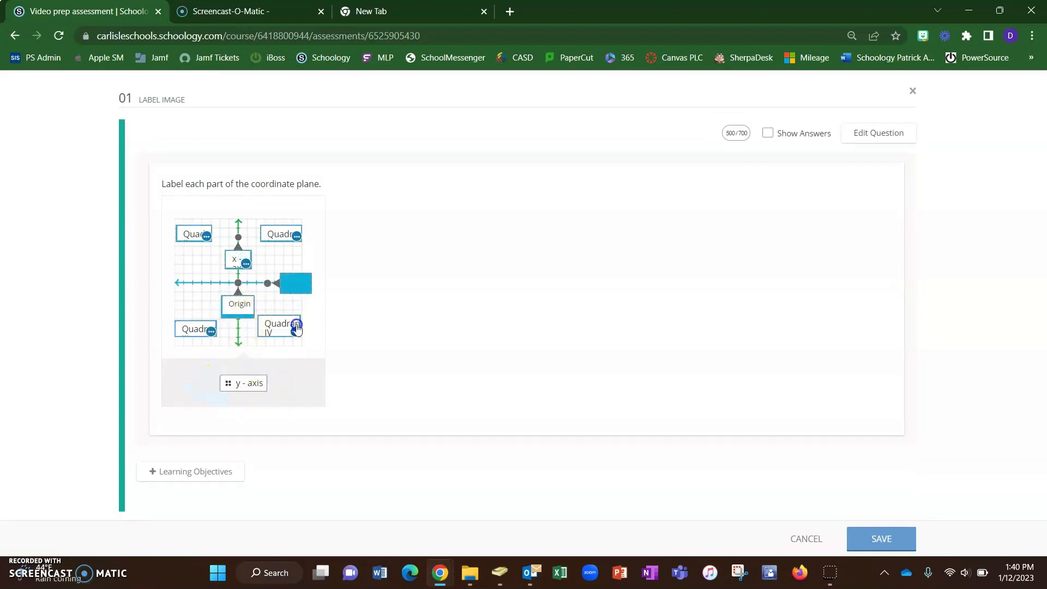
drag(243, 384, 306, 289)
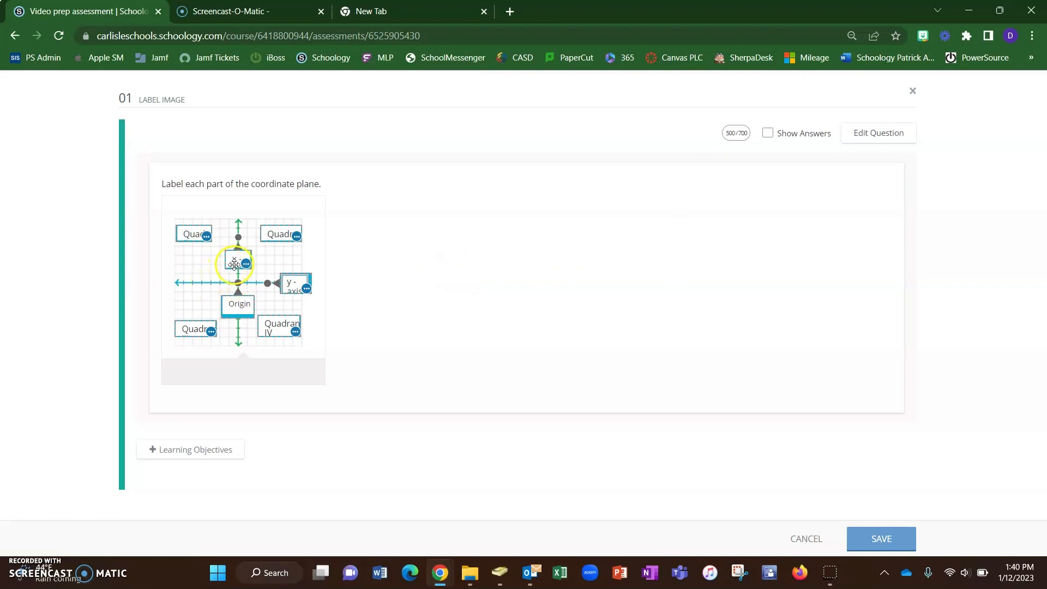
- Swap the x - axis and y - axis labels onto their matching axis boxes, then close the question with Save
mouse_move(237, 260)
mouse_down()
mouse_move(303, 284)
mouse_move(229, 259)
mouse_up()
drag(242, 385, 295, 283)
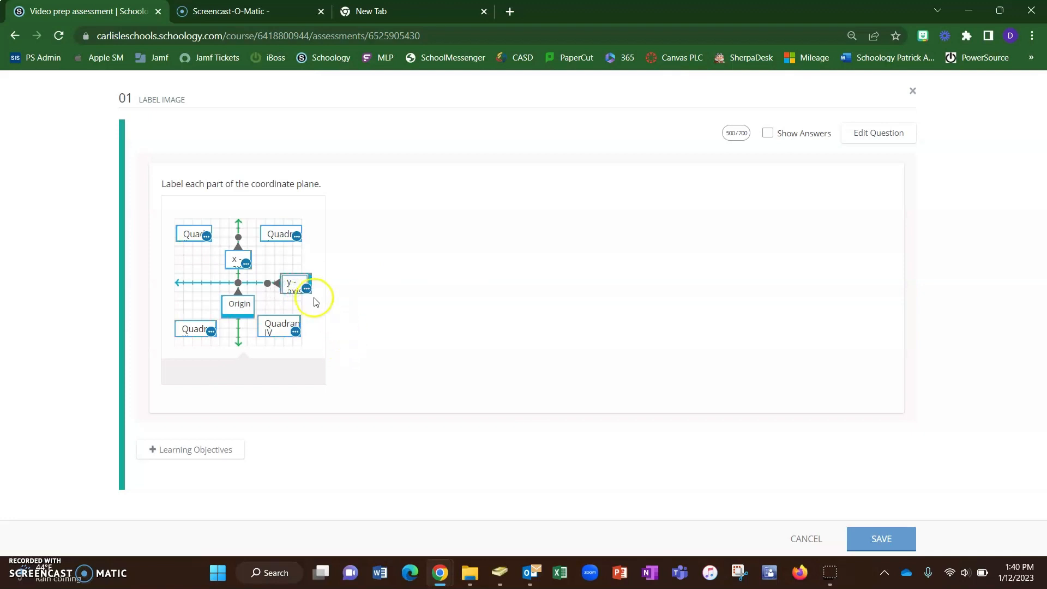
drag(238, 260, 294, 279)
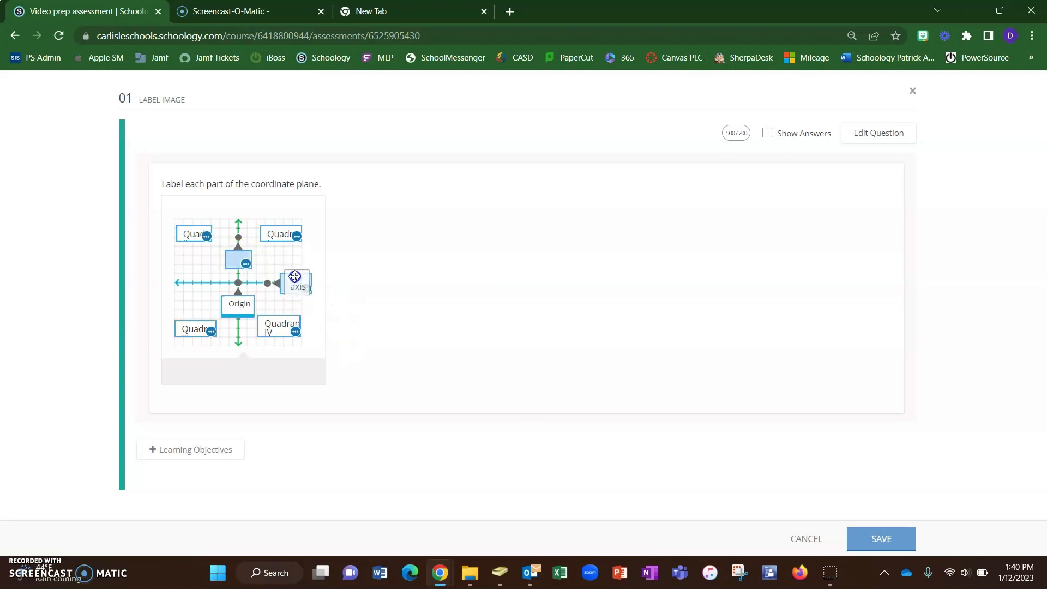
drag(242, 380, 238, 260)
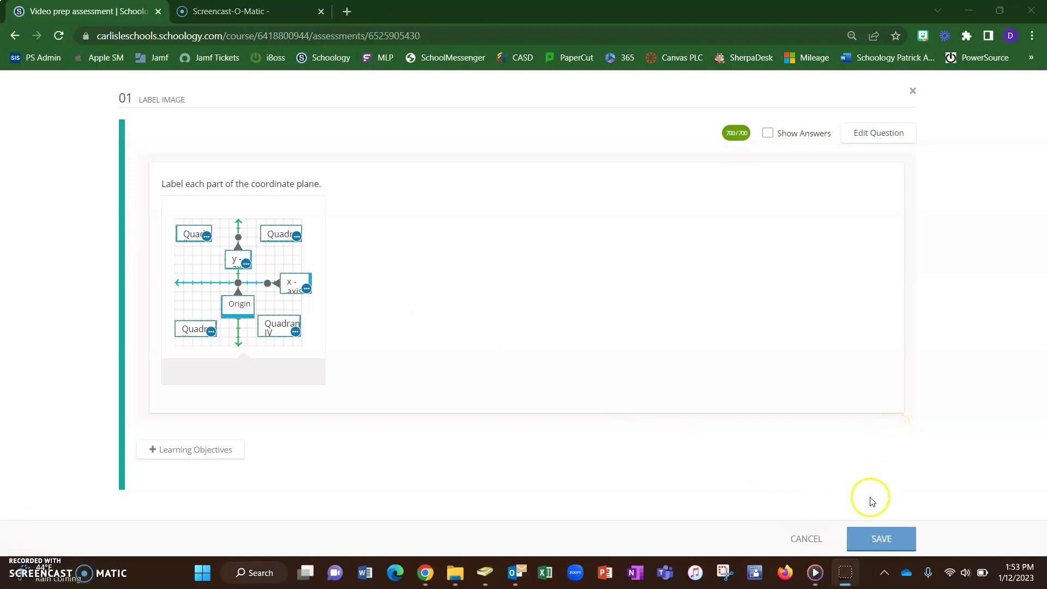
click(876, 538)
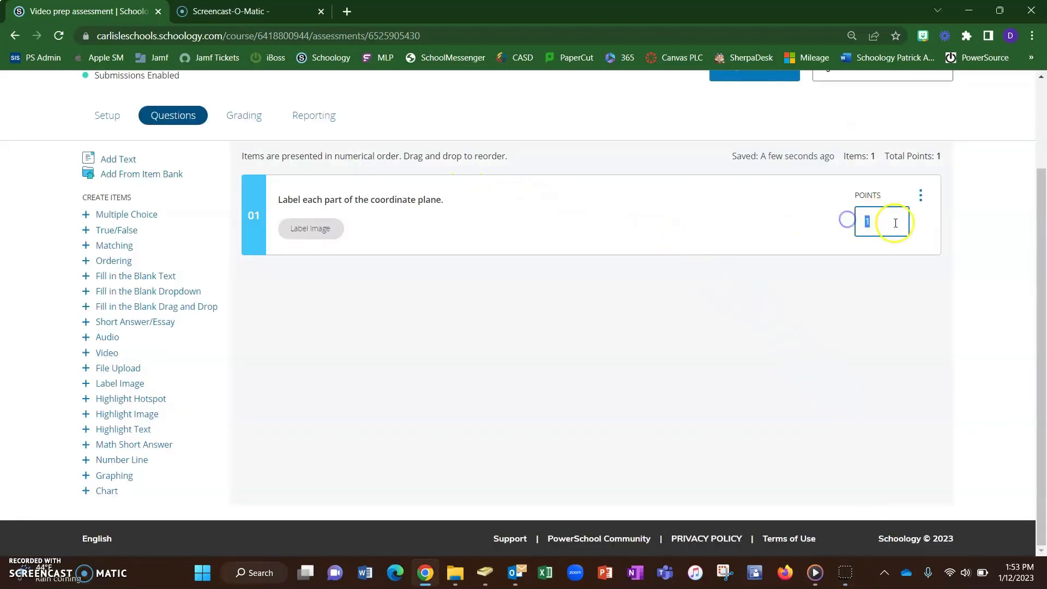
- Set the Label Image question's points to 7
double_click(867, 220)
click(900, 289)
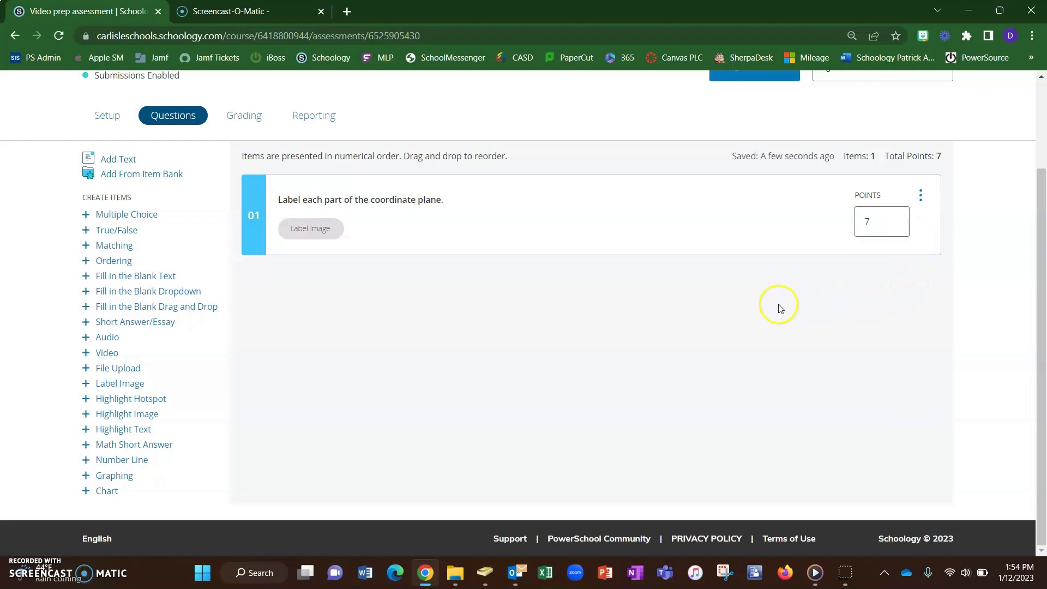
- Edit the assessment's settings and save them with the maximum points at 7
scroll(785, 331, up, 3)
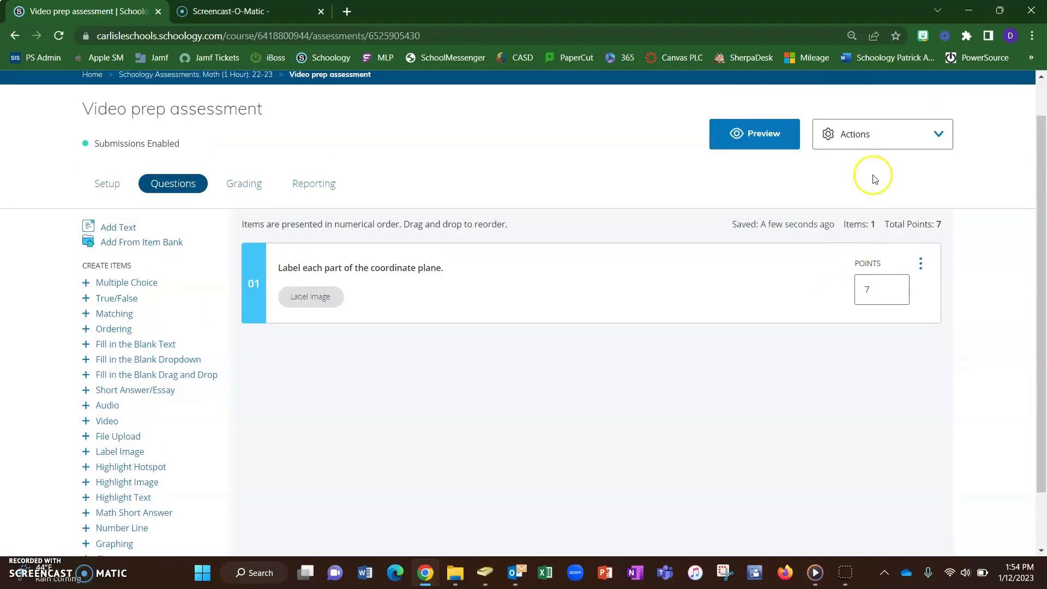
click(884, 143)
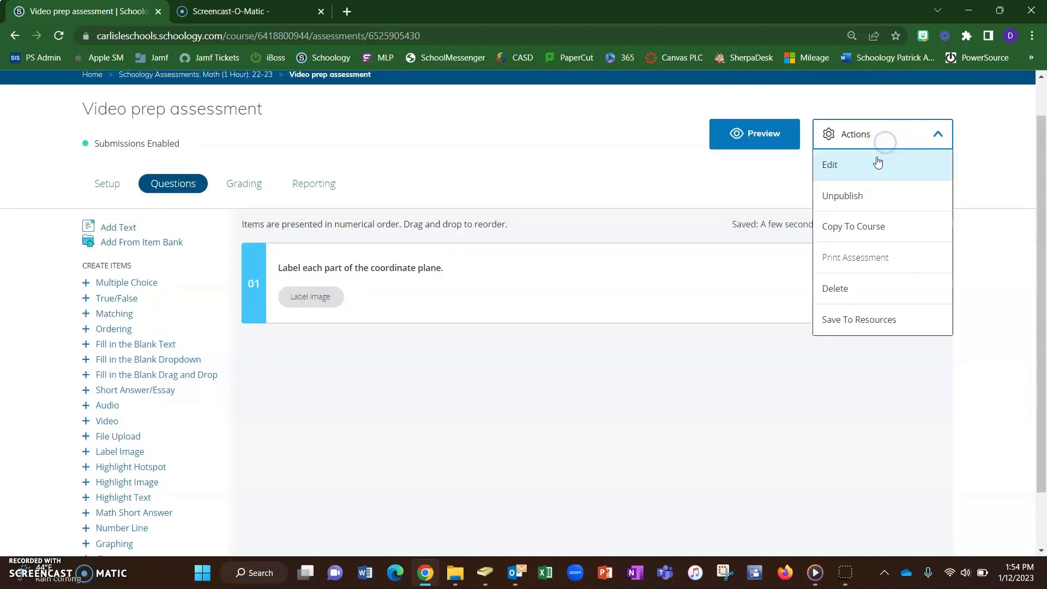
click(860, 169)
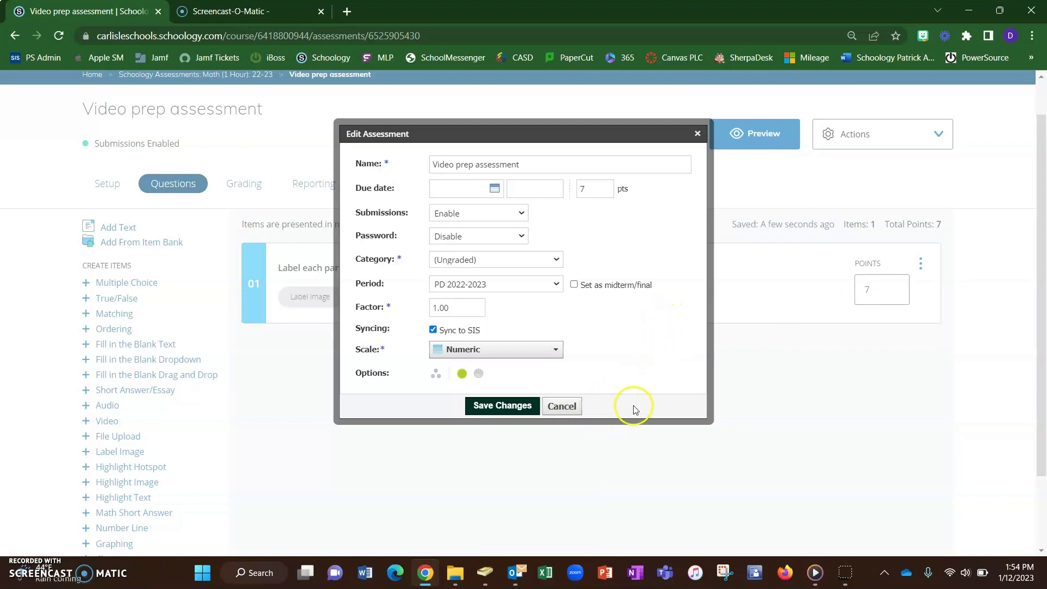
click(500, 407)
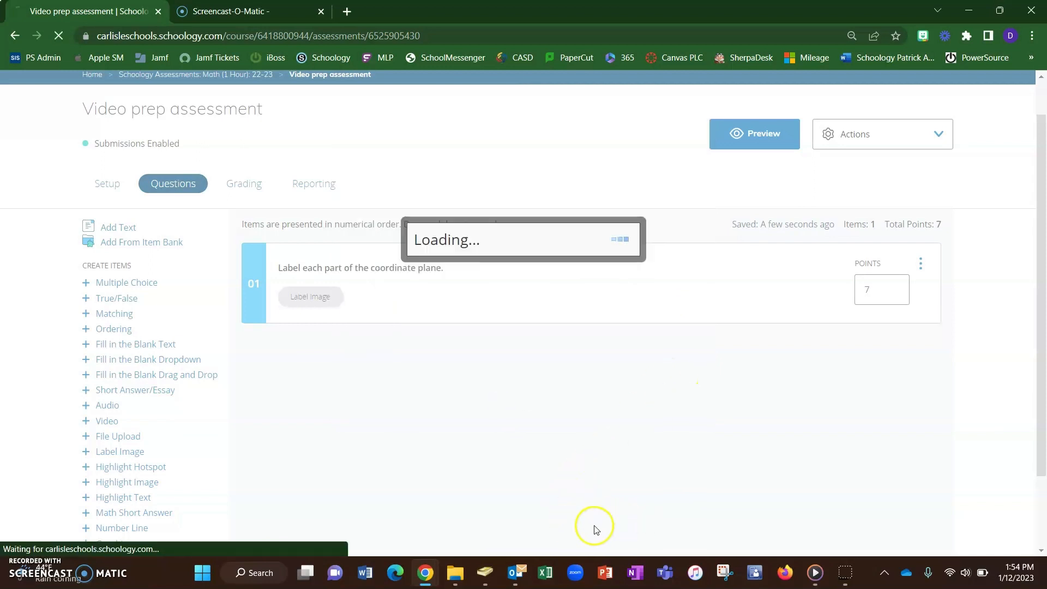